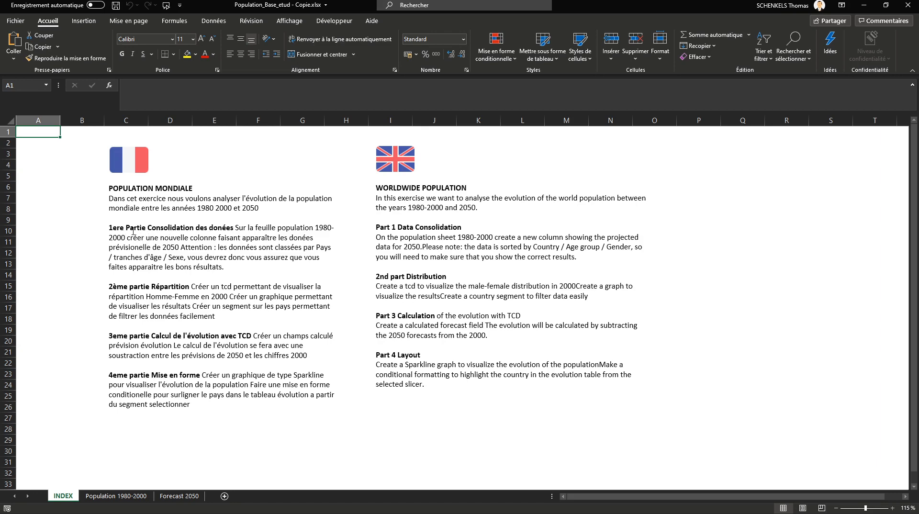
# Step: Review the population and forecast sheets, and add a column headed 2050 to the table on the Population 1980-2000 sheet
pyautogui.click(132, 497)
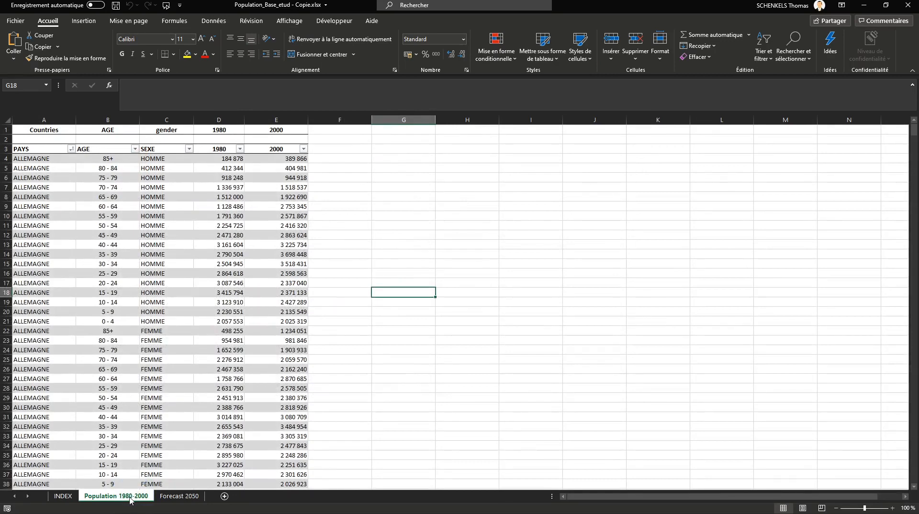
pyautogui.click(177, 497)
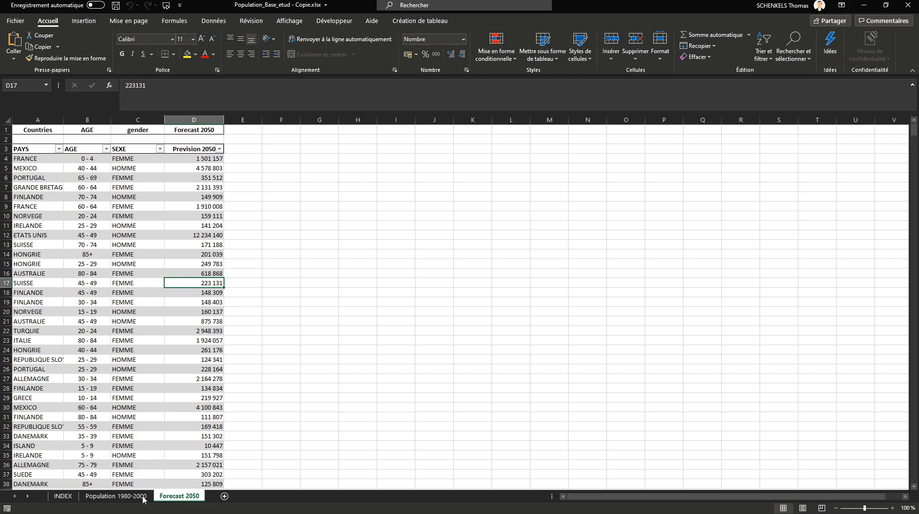
pyautogui.click(117, 497)
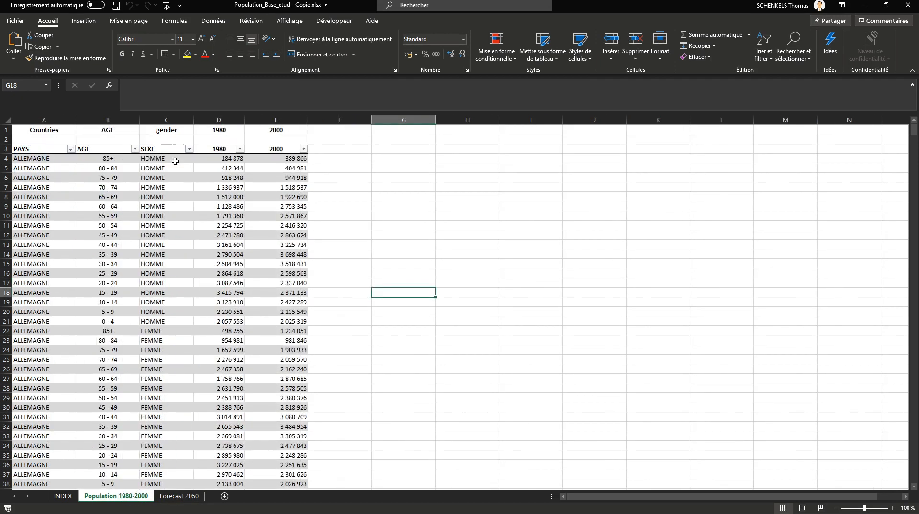
pyautogui.click(349, 150)
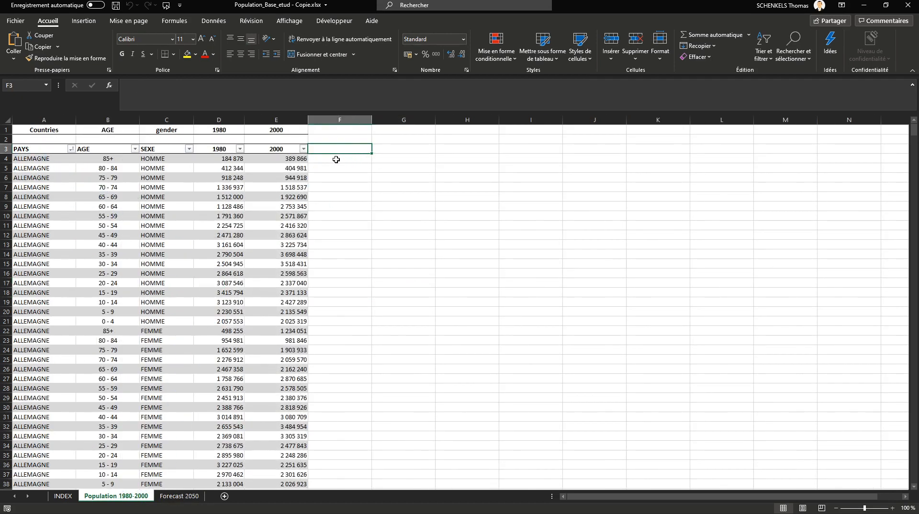
pyautogui.write('2050')
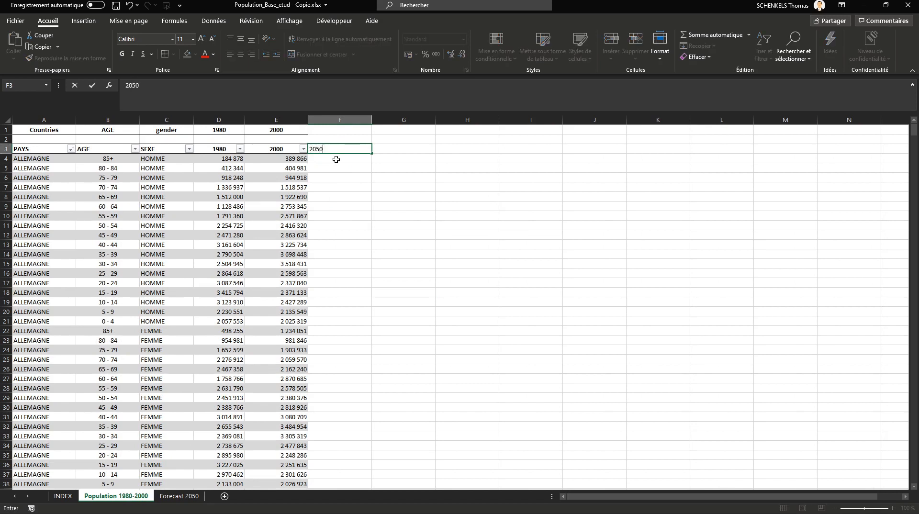
pyautogui.press('Return')
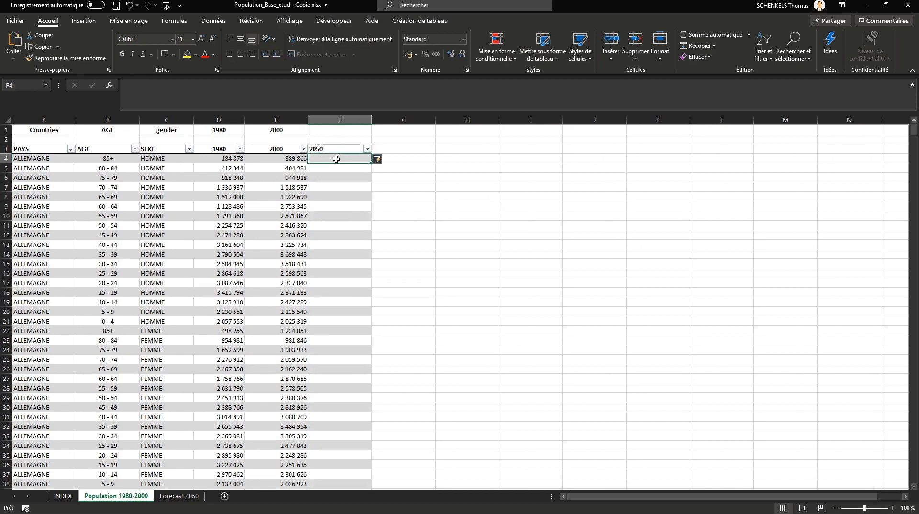
# Step: Start a RECHERCHEV formula in F4 under the 2050 header, with the row's PAYS as the lookup value
pyautogui.click(37, 160)
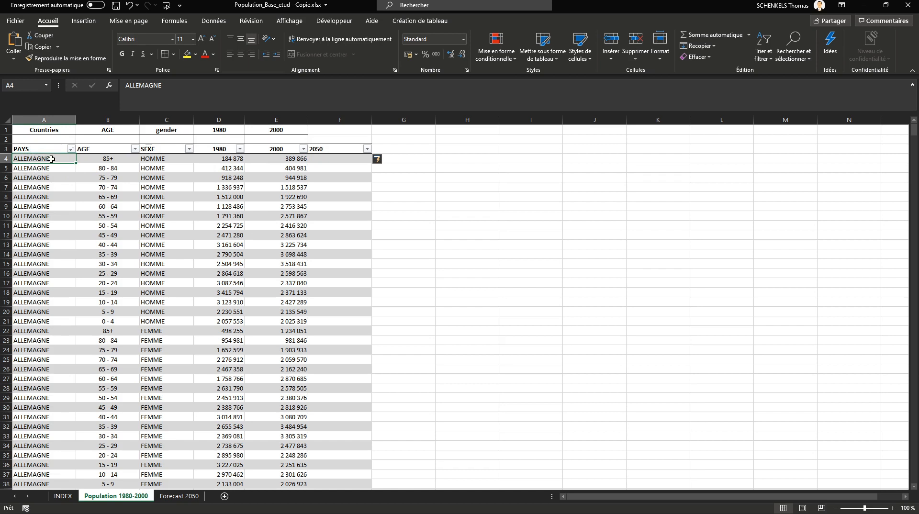
pyautogui.click(338, 164)
pyautogui.write('=r')
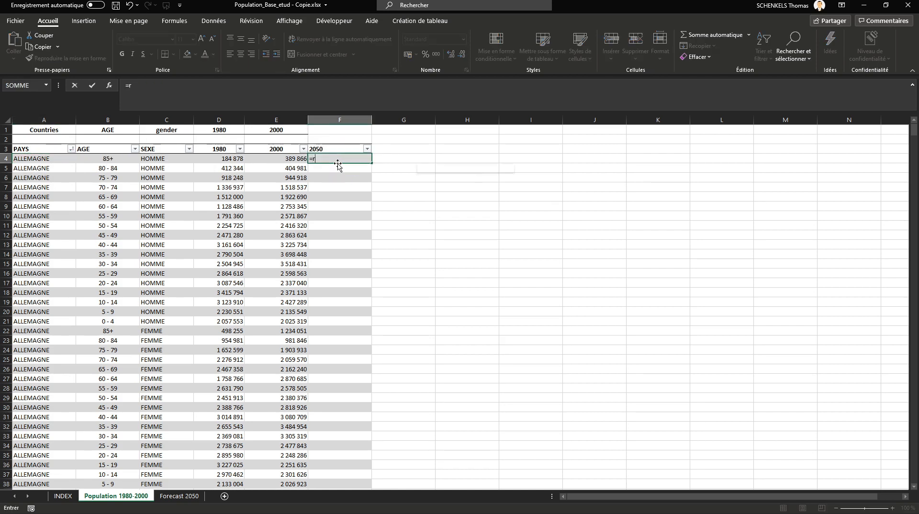
pyautogui.write('ech')
pyautogui.press('Down')
pyautogui.press('Down')
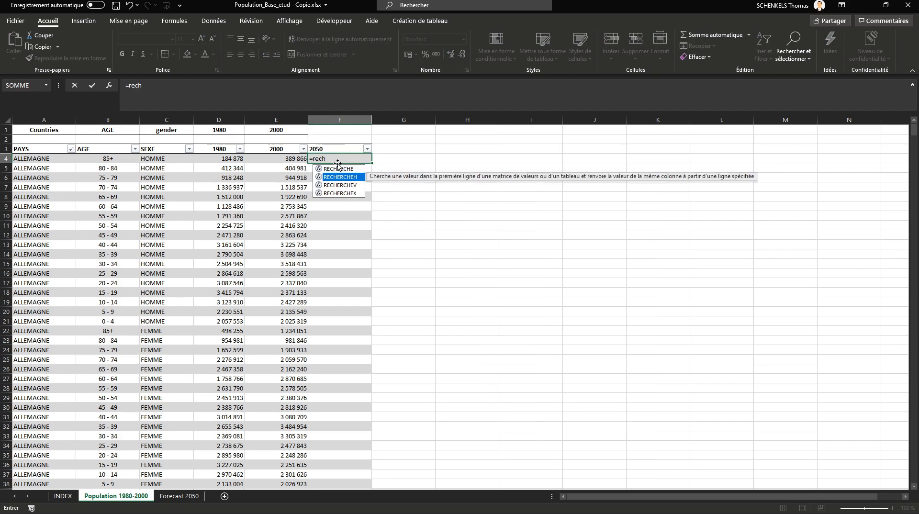
pyautogui.press('Tab')
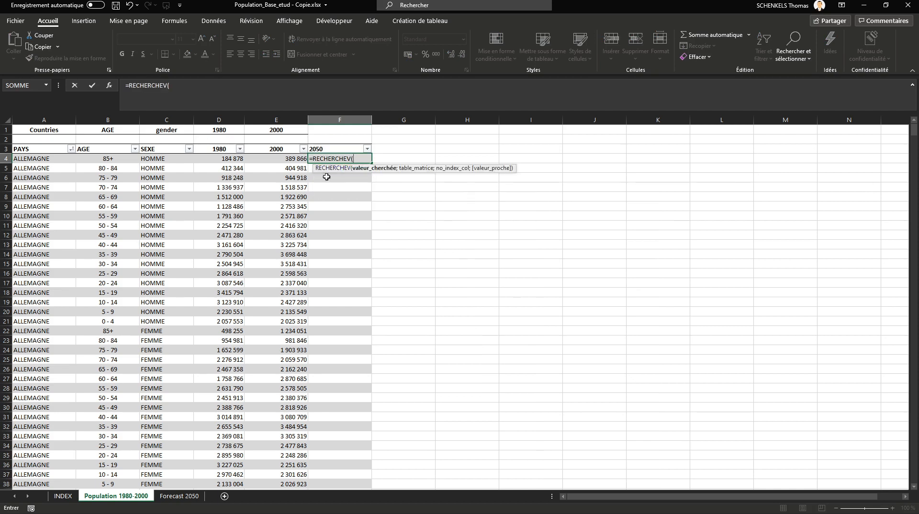
pyautogui.click(53, 158)
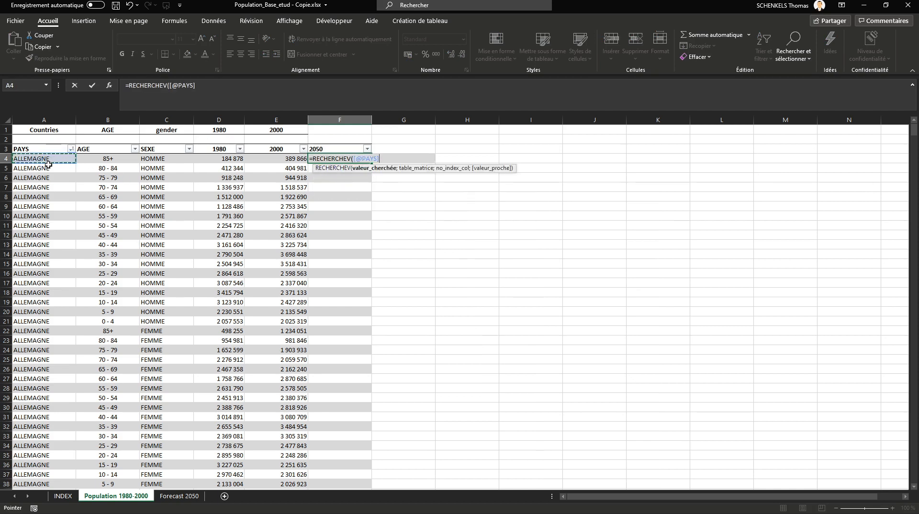
pyautogui.write(';')
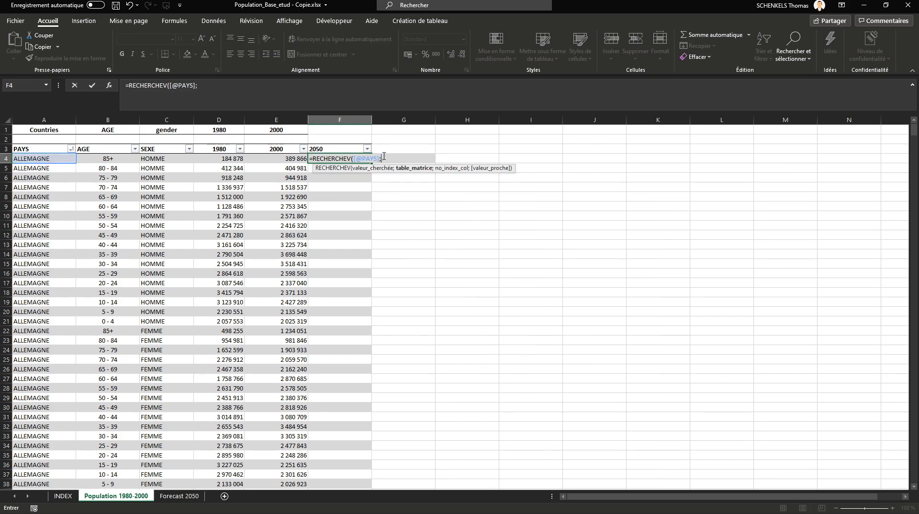
# Step: Complete the lookup with the whole Forecast 2050 table as the range, column 4 and exact match 0
pyautogui.click(177, 498)
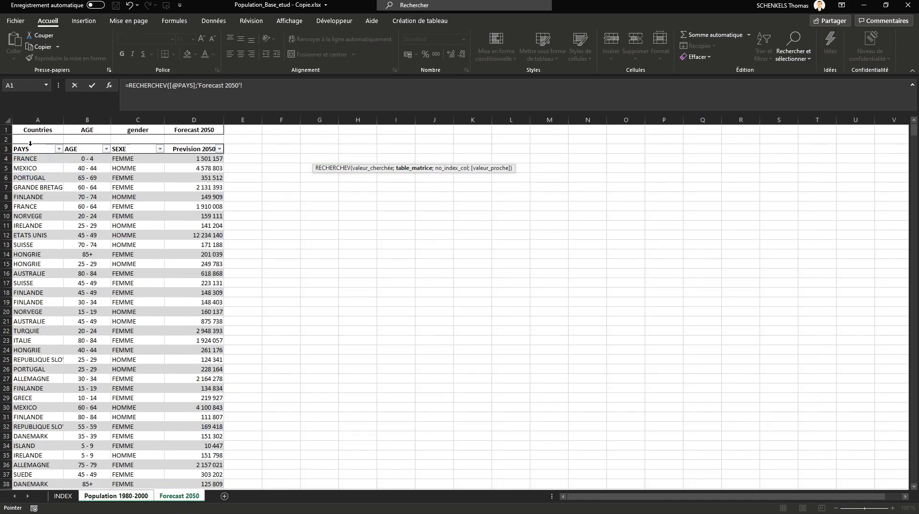
pyautogui.moveTo(30, 143); pyautogui.dragTo(220, 147)
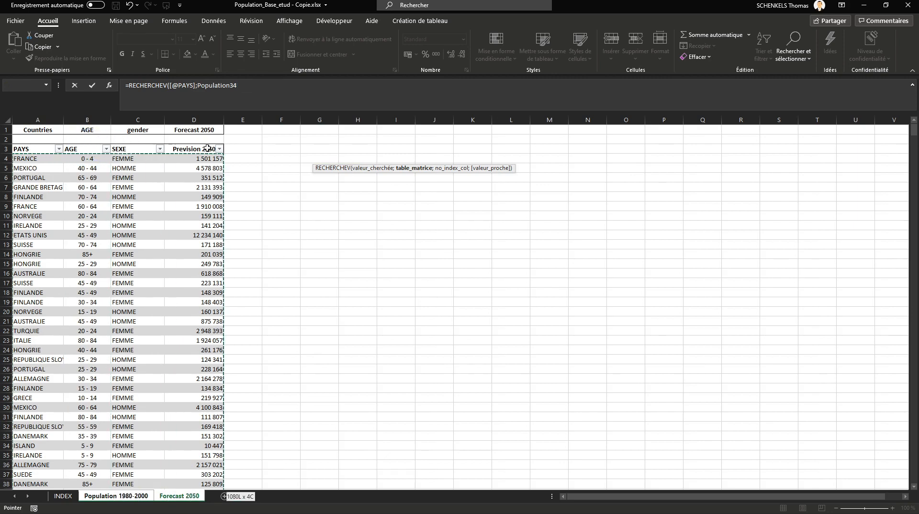
pyautogui.click(259, 84)
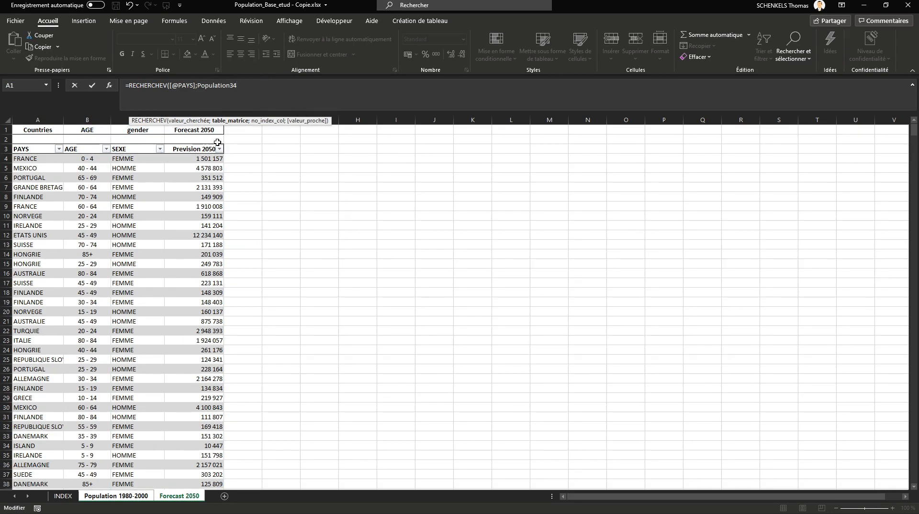
pyautogui.write(';4;0)=')
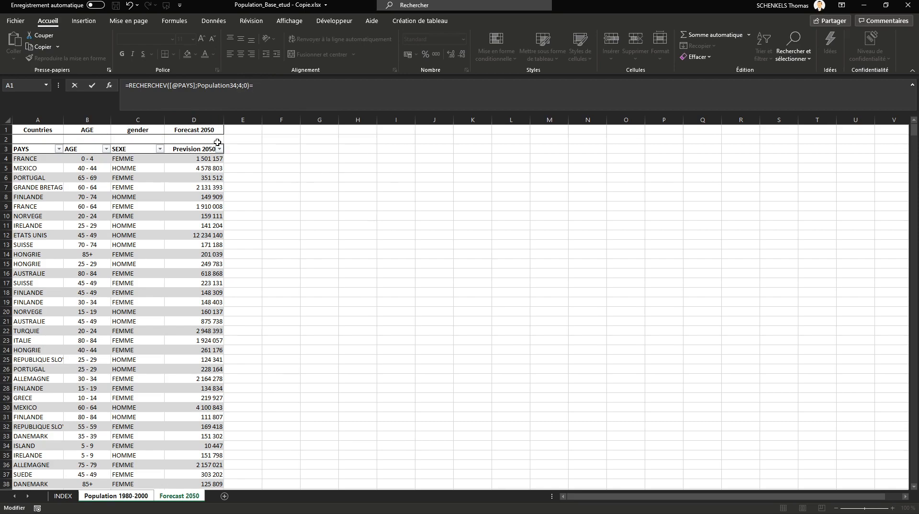
pyautogui.press('Return')
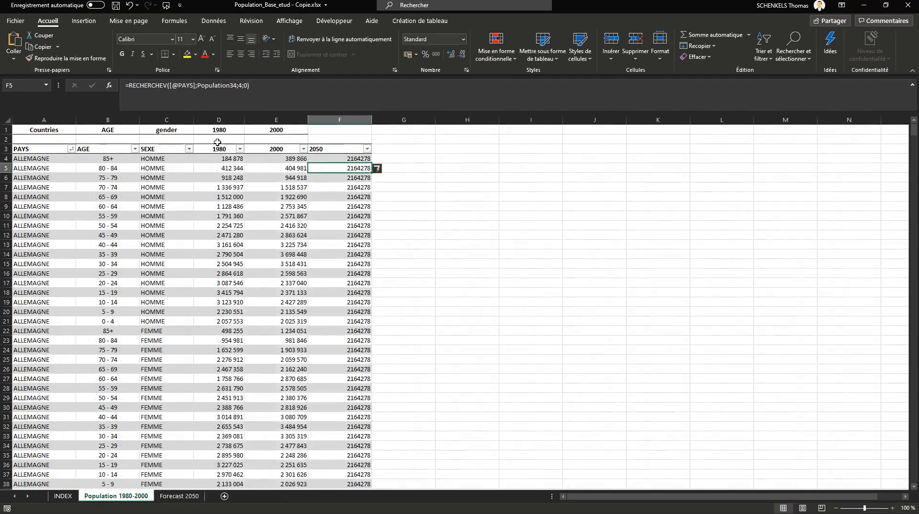
# Step: Sort the Forecast 2050 table by PAYS from A to Z and check the first ALLEMAGNE forecast against the lookup result
pyautogui.keyDown('ctrl'); pyautogui.scroll(1, 359, 177); pyautogui.keyUp('ctrl')
pyautogui.scroll(1, 215, 179)
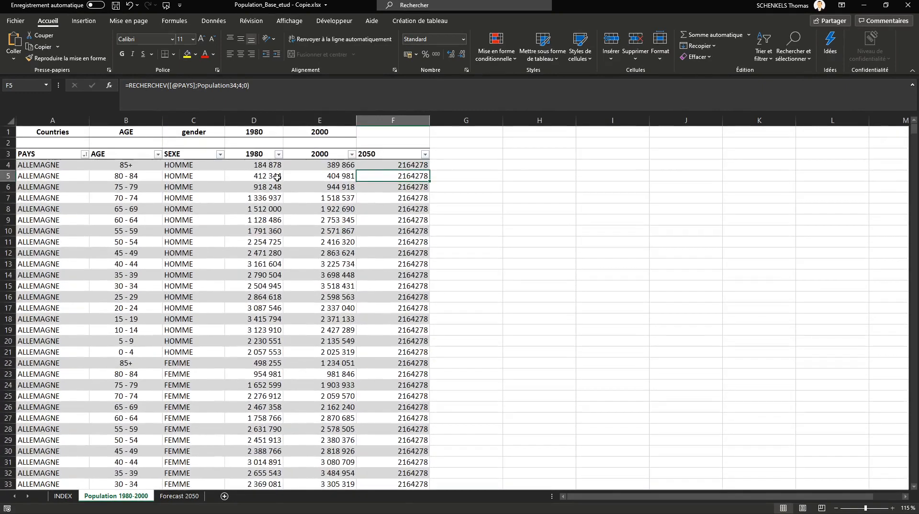
pyautogui.click(51, 167)
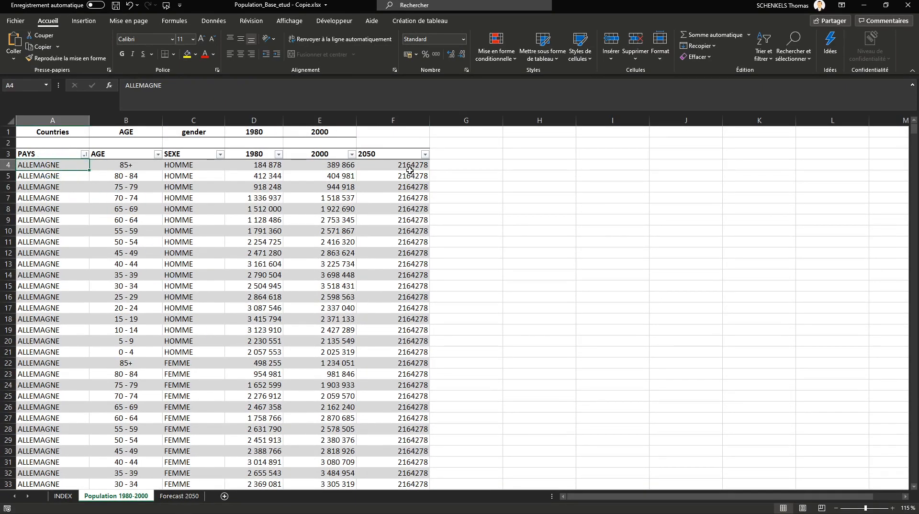
pyautogui.click(179, 496)
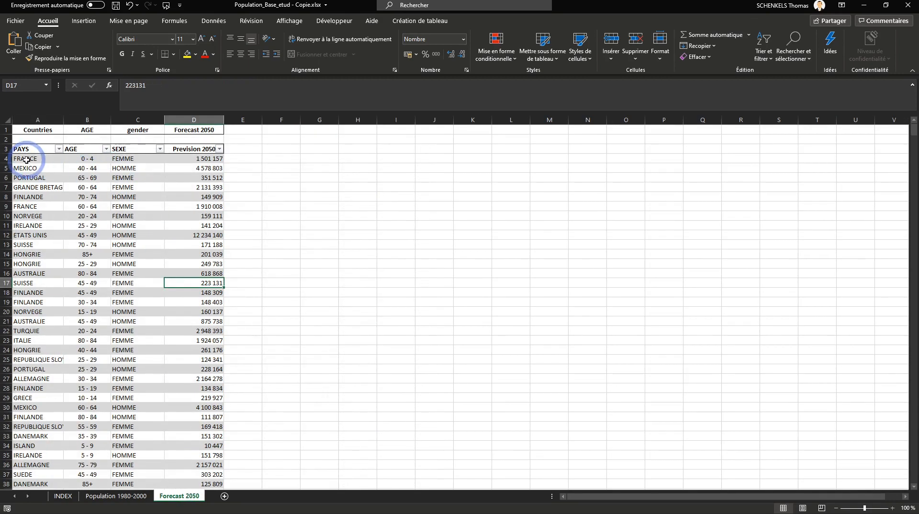
pyautogui.click(59, 149)
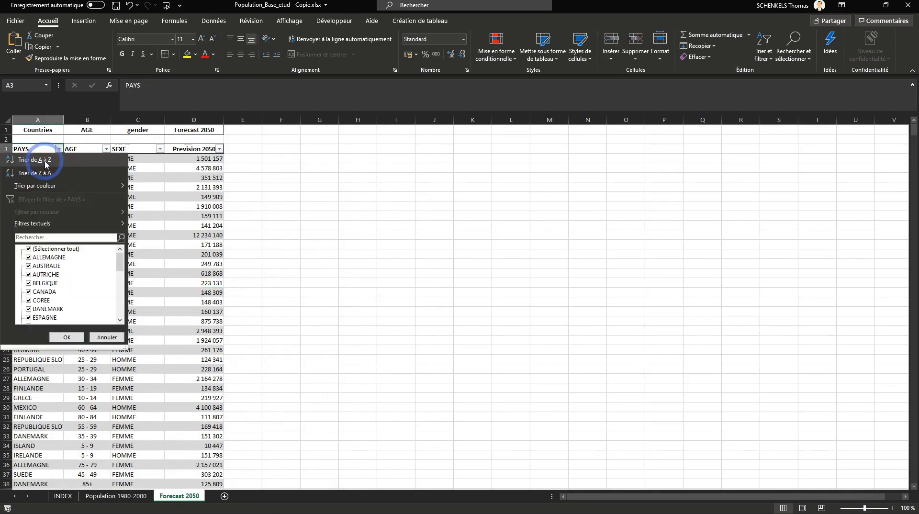
pyautogui.click(45, 160)
pyautogui.click(204, 161)
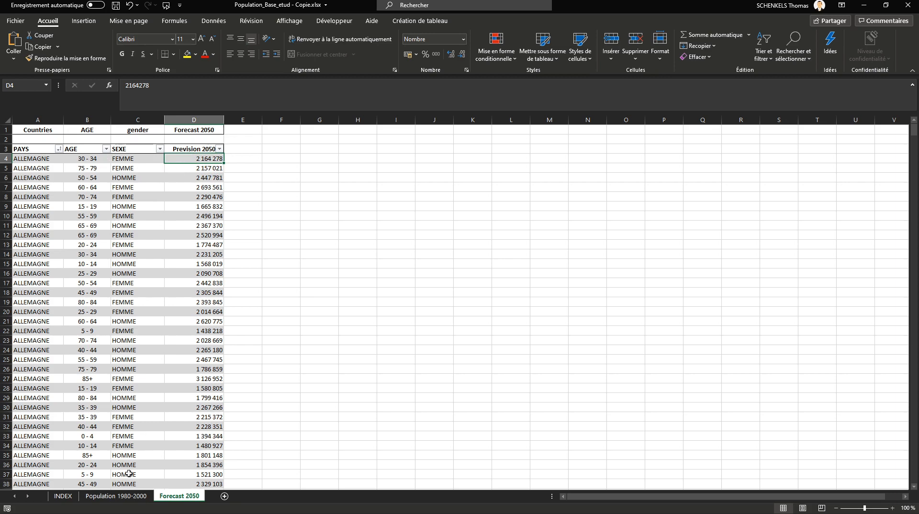
# Step: Clear all the lookup formulas from the 2050 column on the Population 1980-2000 sheet
pyautogui.click(115, 496)
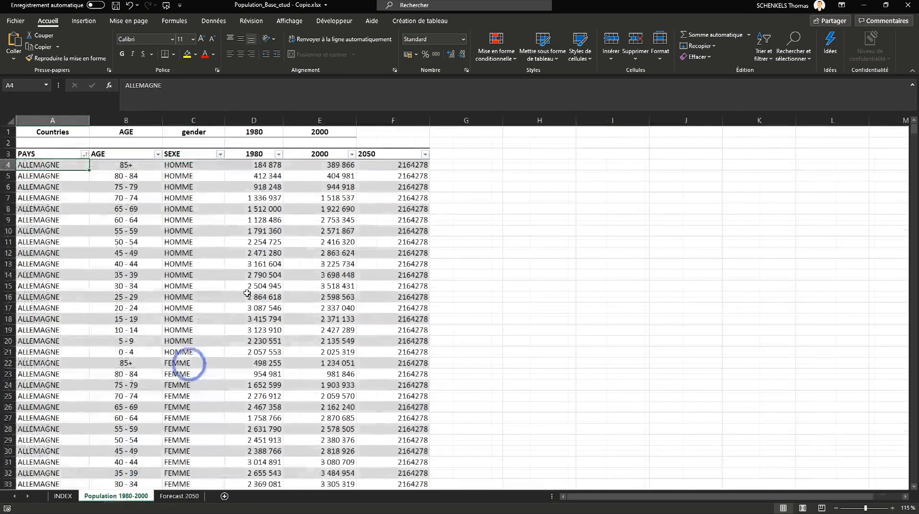
pyautogui.click(408, 149)
pyautogui.press('Delete')
pyautogui.click(396, 194)
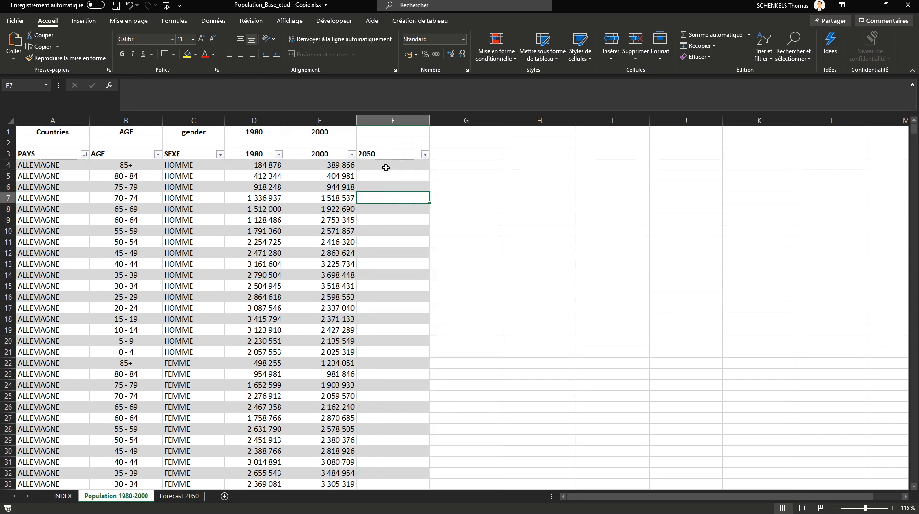
# Step: Rename the 2050 column header in F3 to Clé
pyautogui.doubleClick(381, 153)
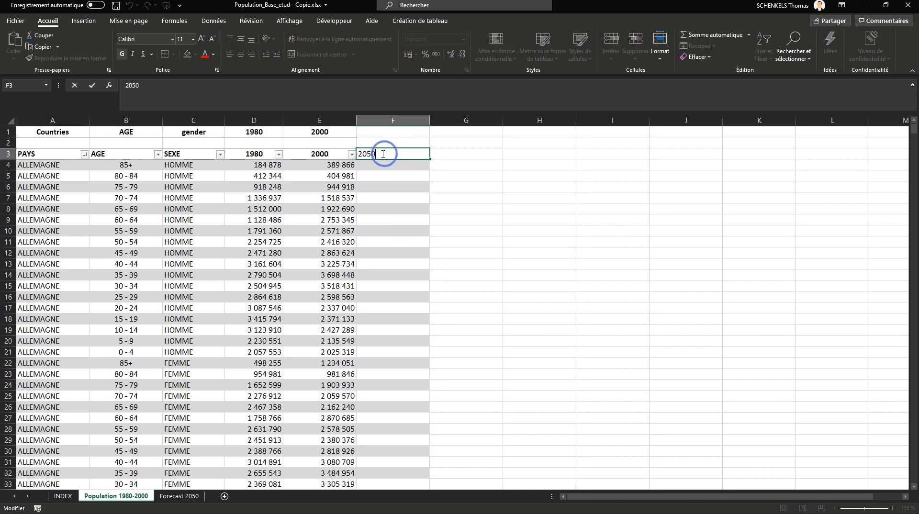
pyautogui.write('Clé')
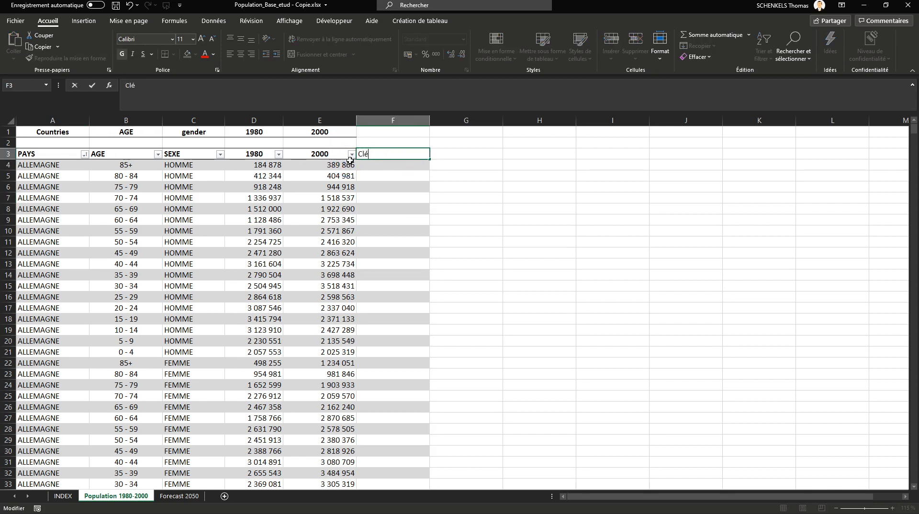
pyautogui.press('Return')
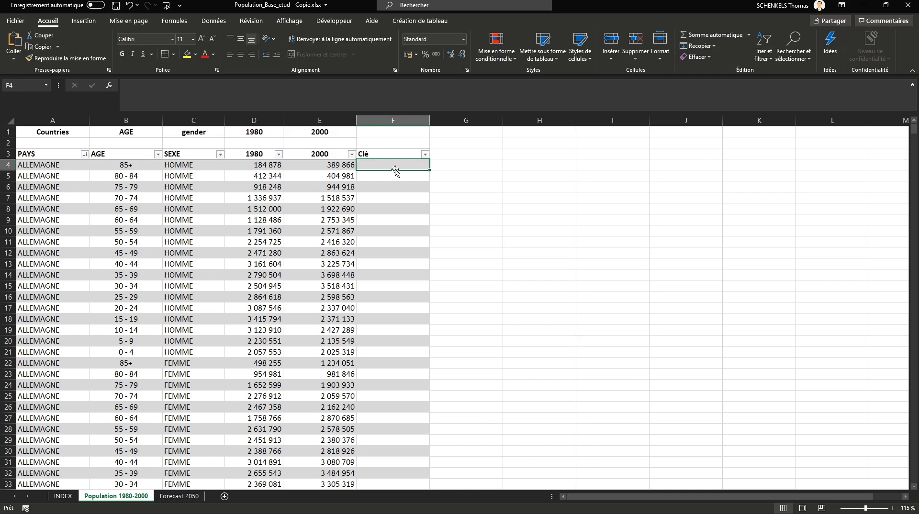
pyautogui.write('=')
pyautogui.click(62, 165)
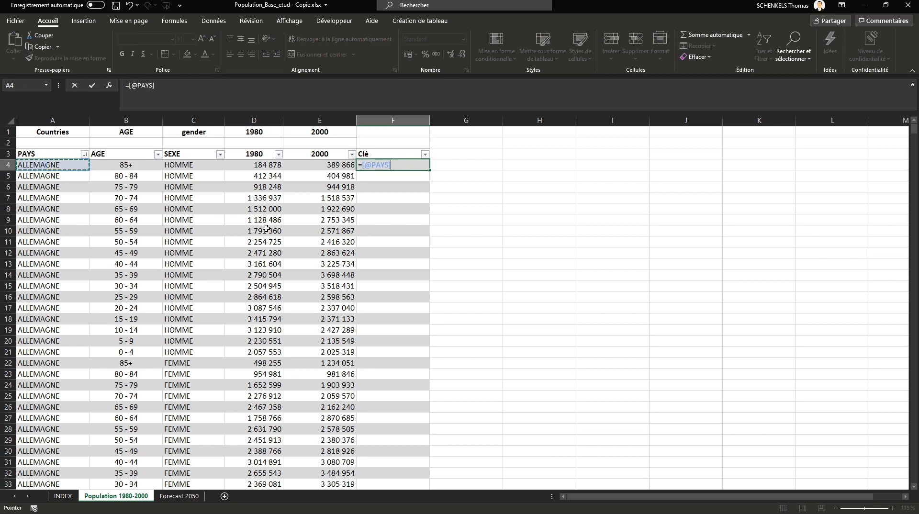
pyautogui.press('Escape')
pyautogui.scroll(4, 457, 204)
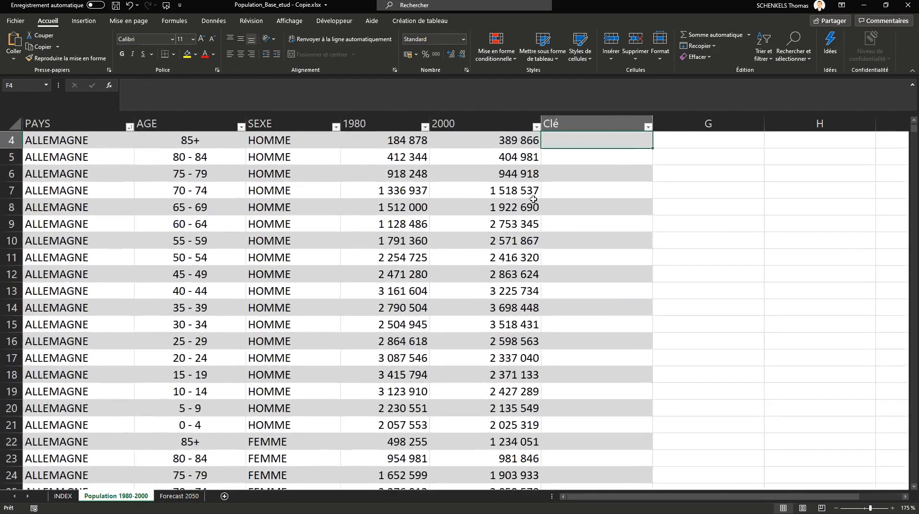
pyautogui.scroll(1, 573, 187)
pyautogui.write('=')
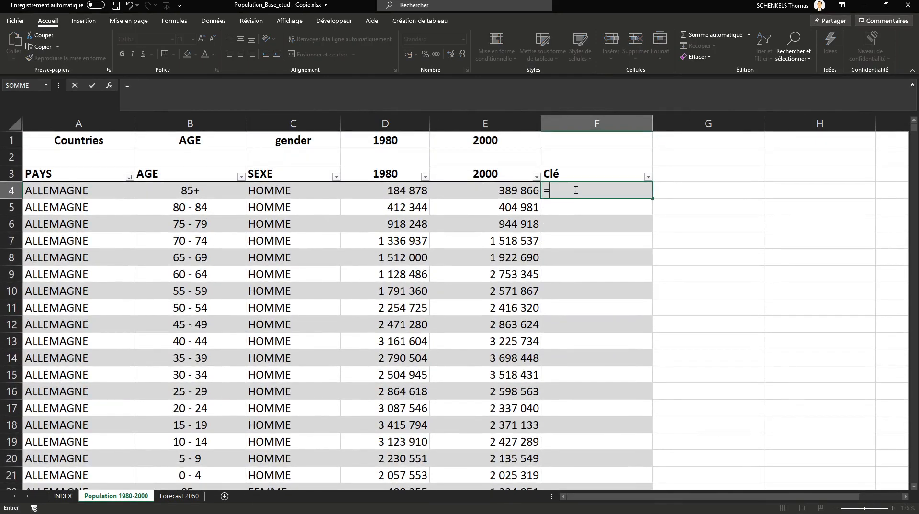
pyautogui.click(94, 186)
pyautogui.write('&')
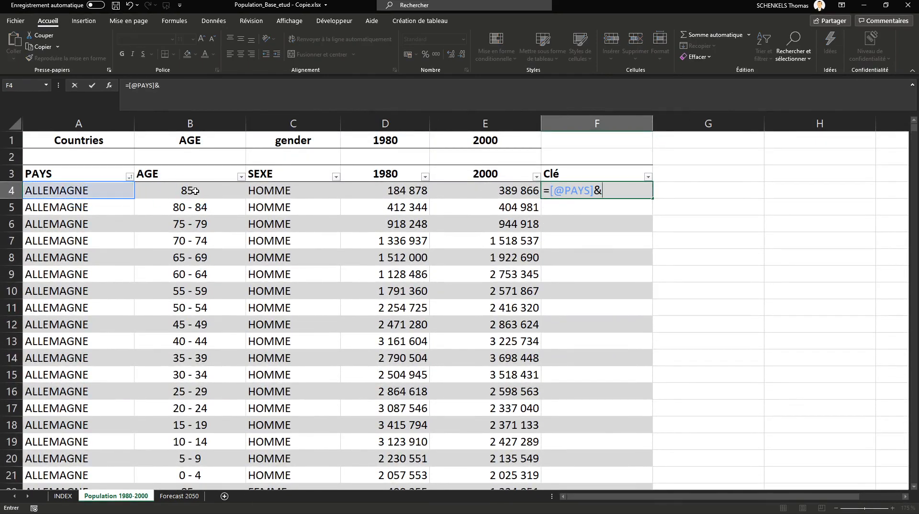
pyautogui.click(200, 190)
pyautogui.write('&')
pyautogui.click(297, 190)
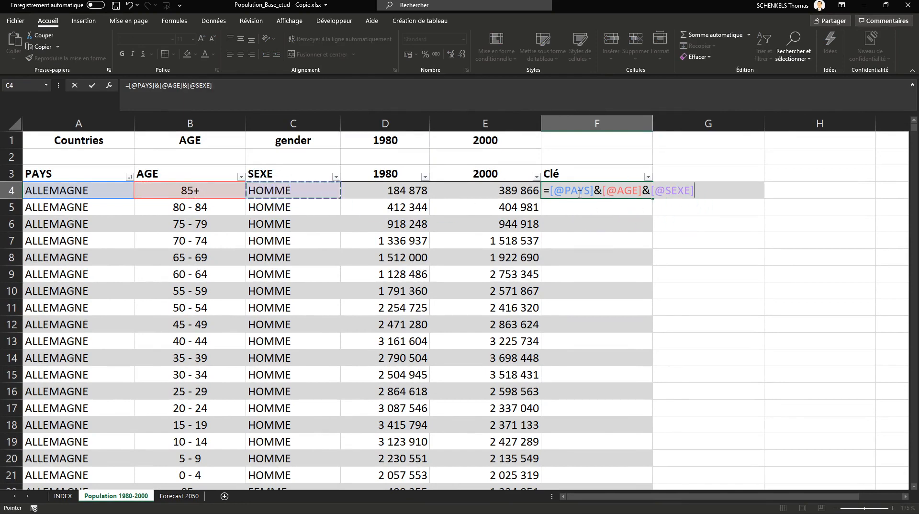
pyautogui.press('Return')
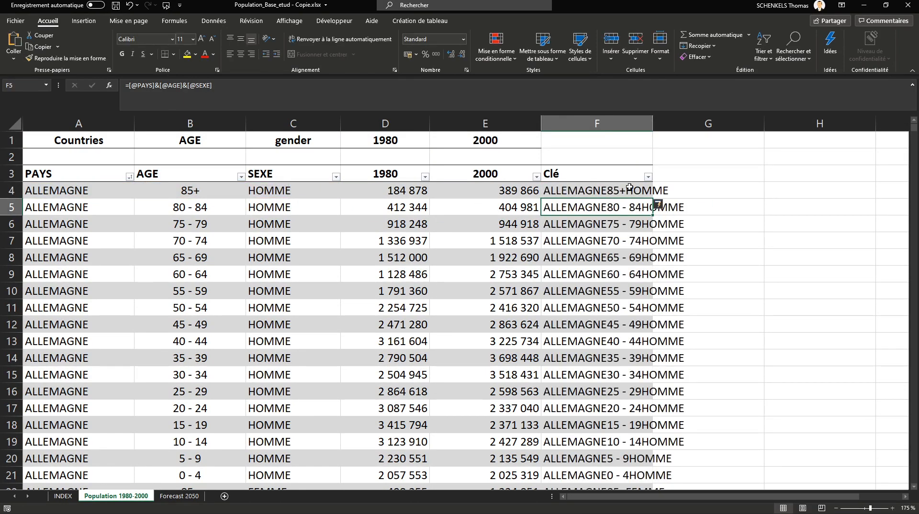
pyautogui.moveTo(652, 124); pyautogui.dragTo(709, 130)
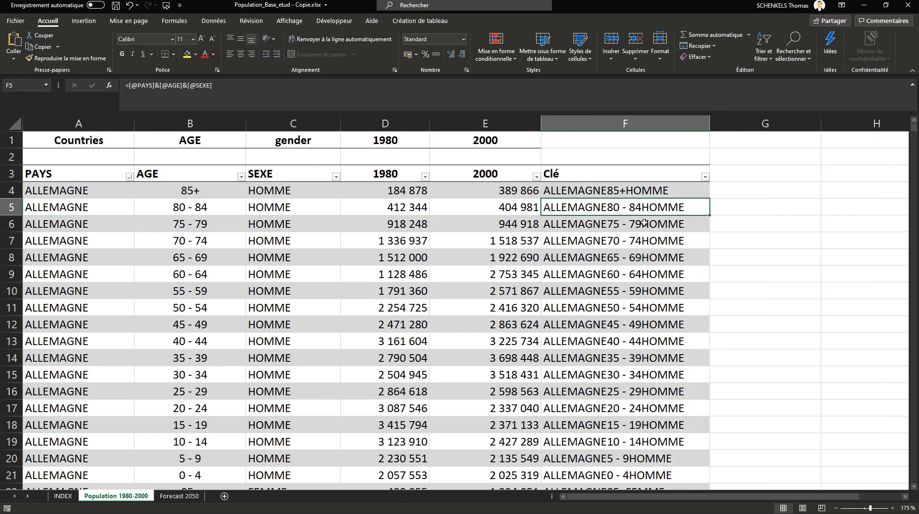
# Step: Add a column headed clé in E3 of the Forecast 2050 sheet, next to Prevision 2050
pyautogui.click(179, 496)
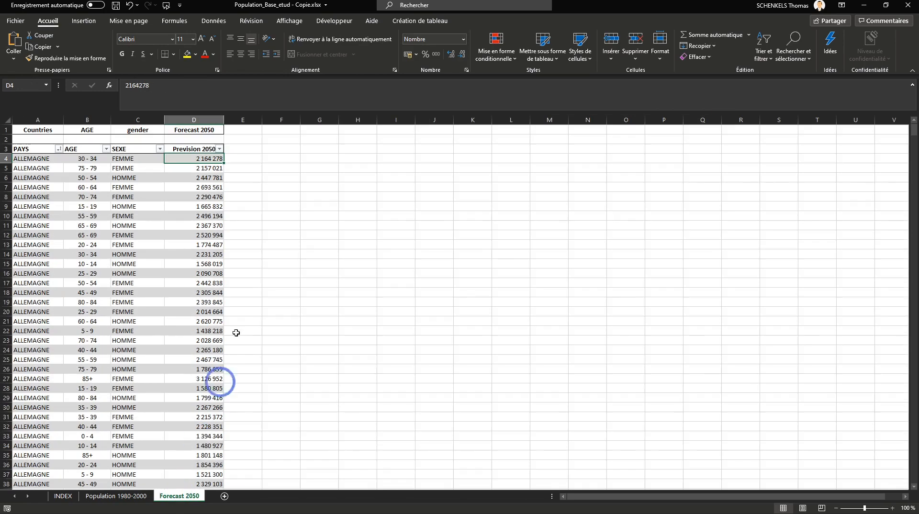
pyautogui.click(235, 150)
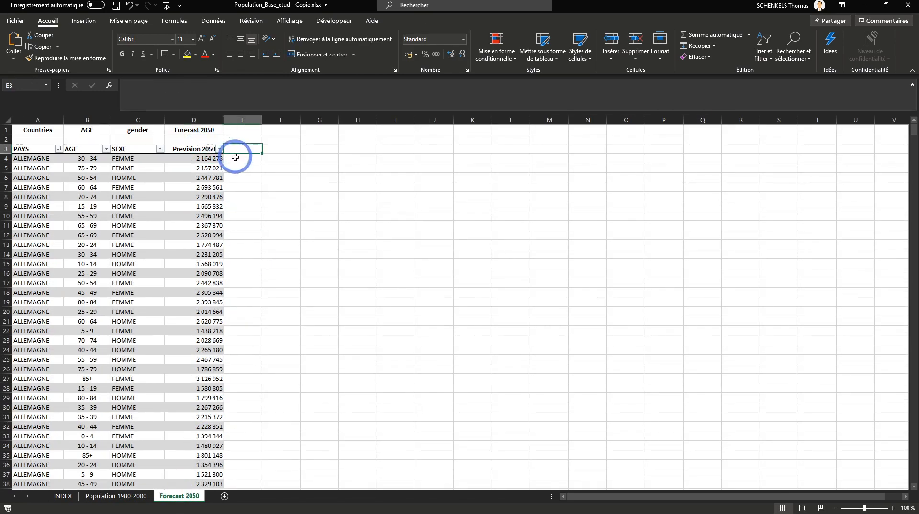
pyautogui.write('clé')
pyautogui.press('Return')
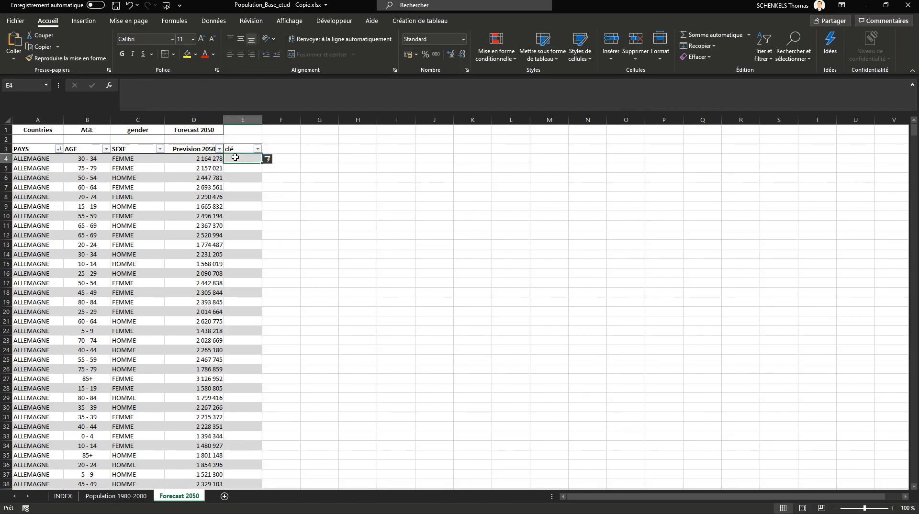
pyautogui.scroll(5, 256, 178)
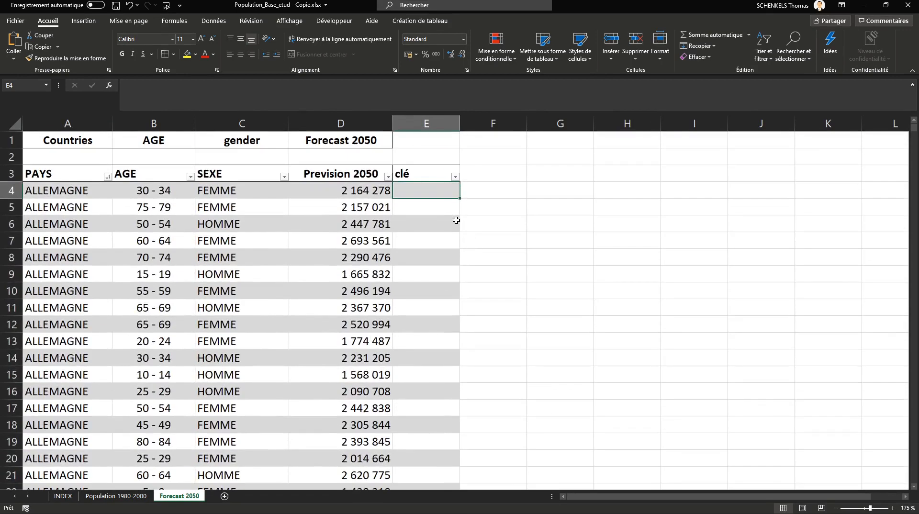
pyautogui.write('=')
pyautogui.click(65, 192)
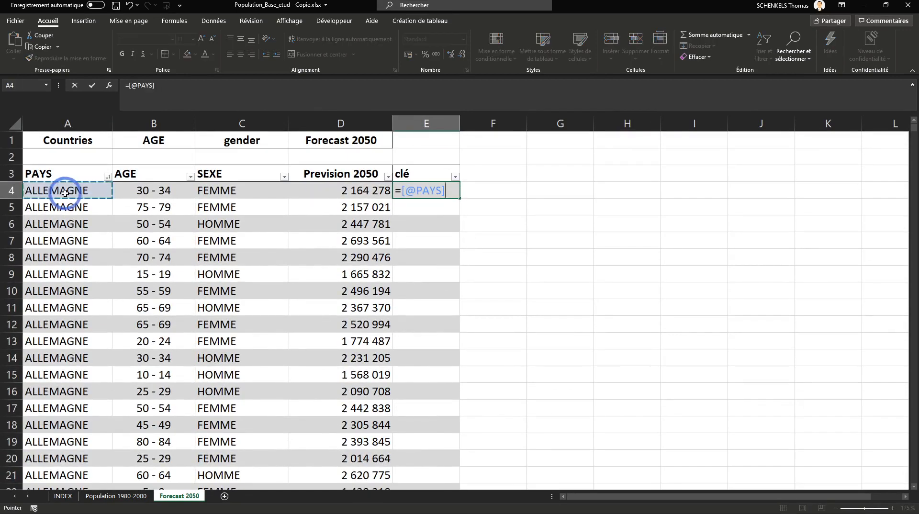
pyautogui.write('&')
pyautogui.click(172, 191)
pyautogui.write('&')
pyautogui.click(235, 190)
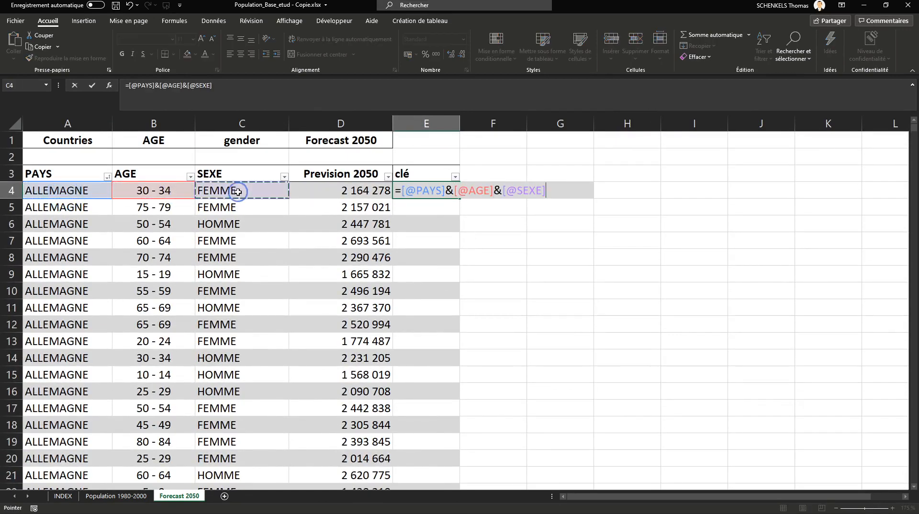
pyautogui.press('Return')
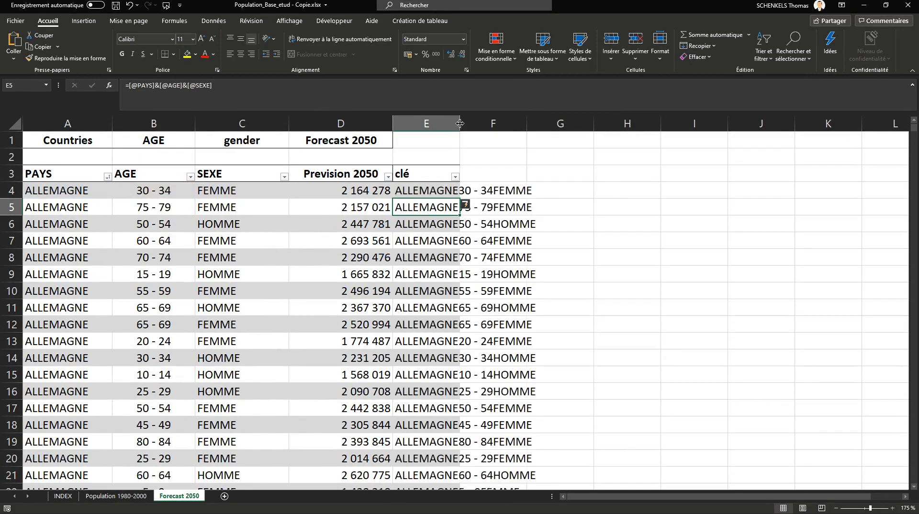
pyautogui.moveTo(459, 124); pyautogui.dragTo(561, 126)
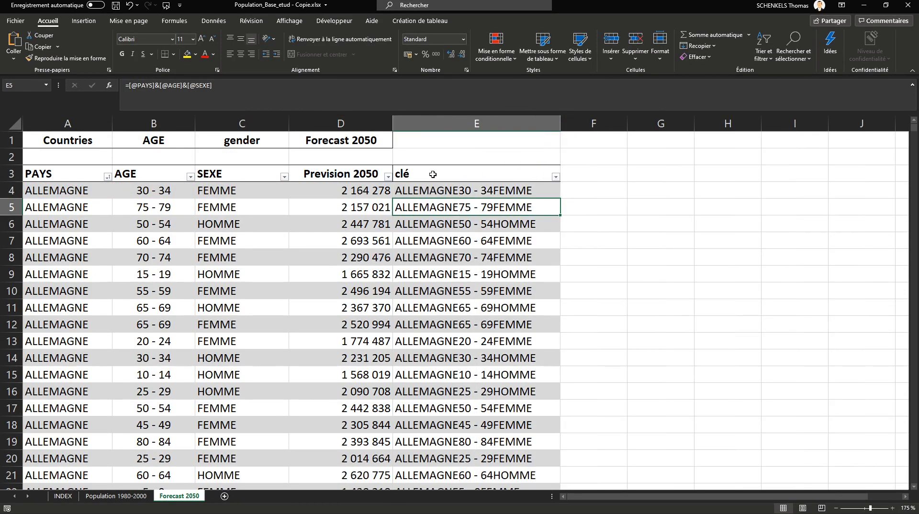
# Step: Add a column headed 2050 in G3 of the Population 1980-2000 sheet, next to Clé
pyautogui.click(116, 496)
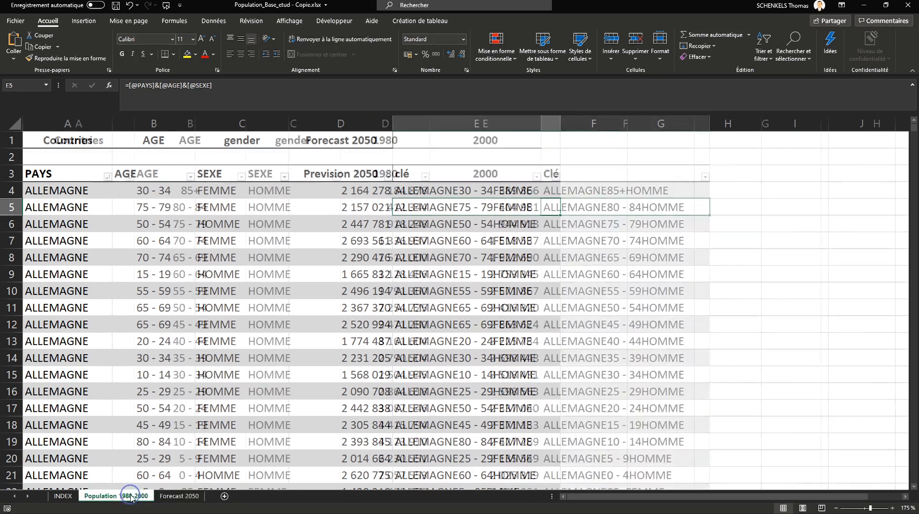
pyautogui.click(742, 169)
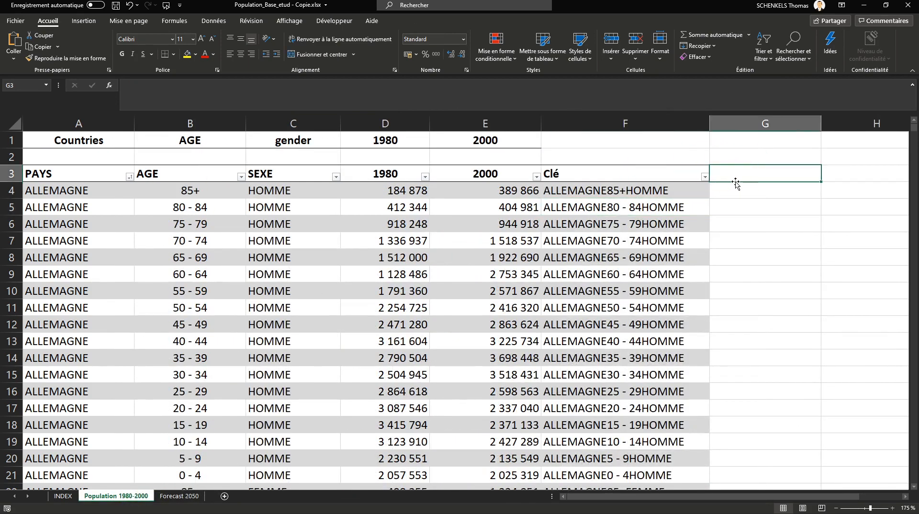
pyautogui.write('2050')
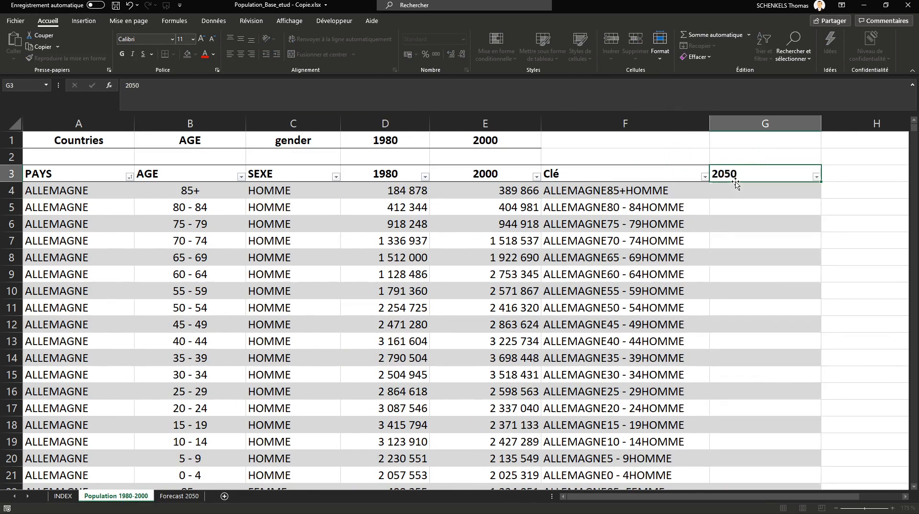
pyautogui.press('Return')
pyautogui.write('=RECHERCHEV(')
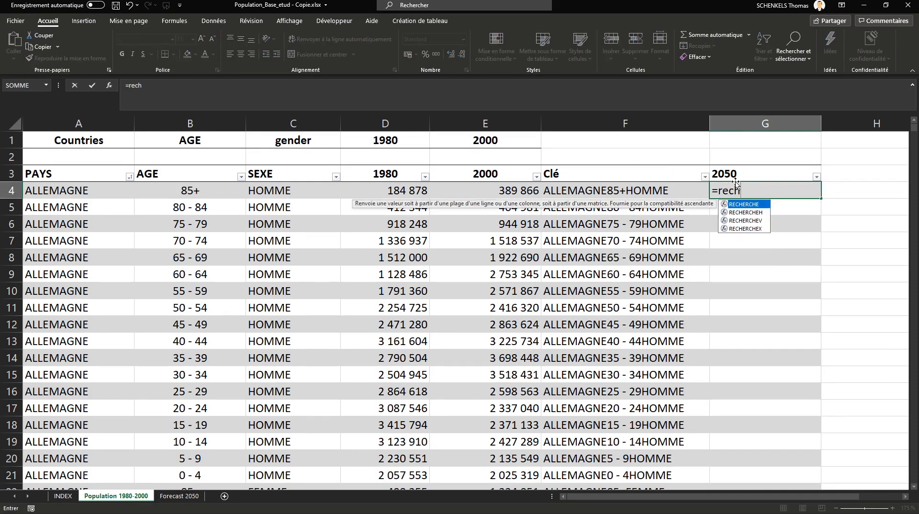
pyautogui.click(620, 191)
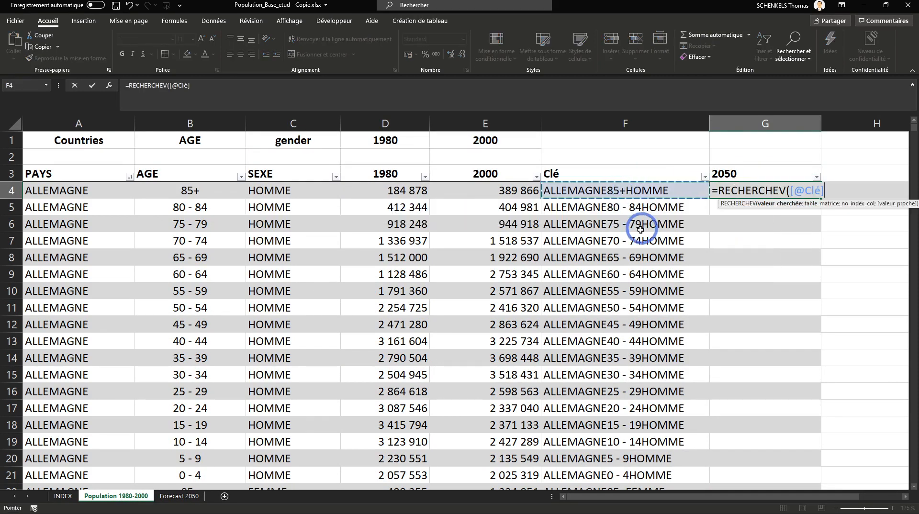
pyautogui.write(';')
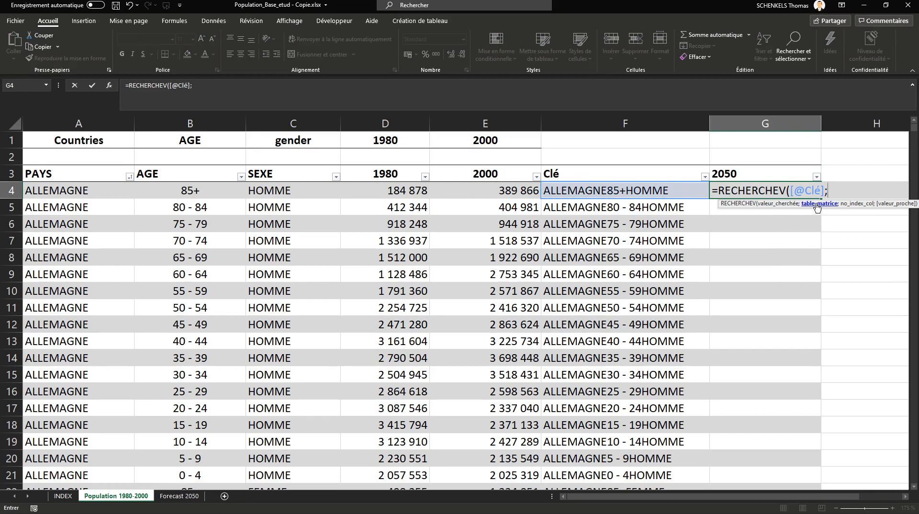
pyautogui.click(179, 496)
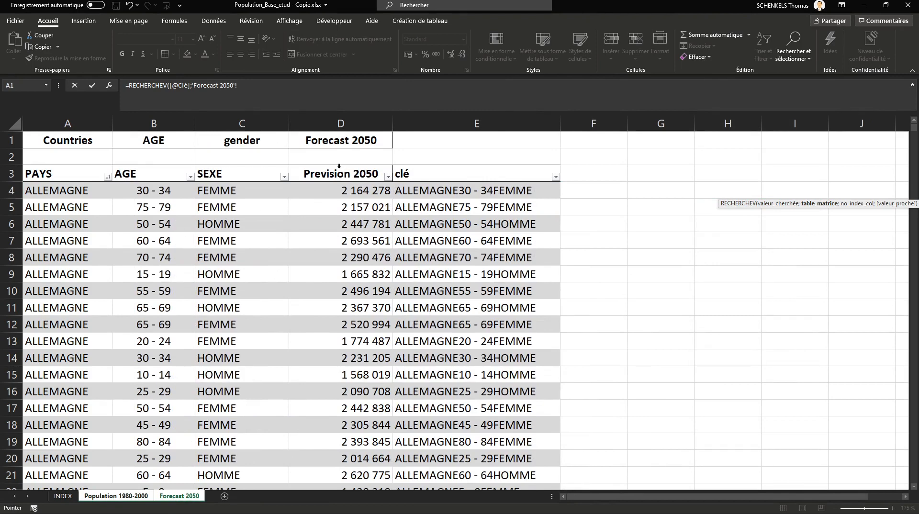
pyautogui.moveTo(339, 166); pyautogui.dragTo(463, 181)
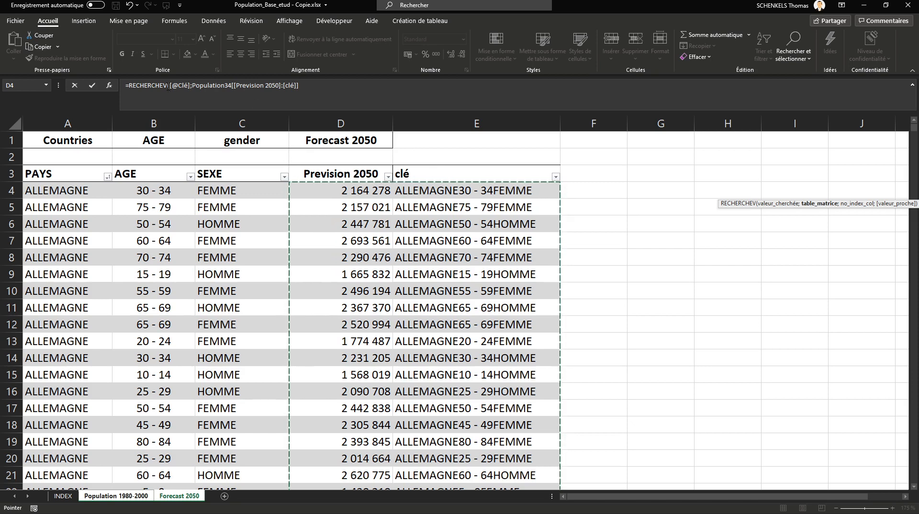
pyautogui.click(304, 87)
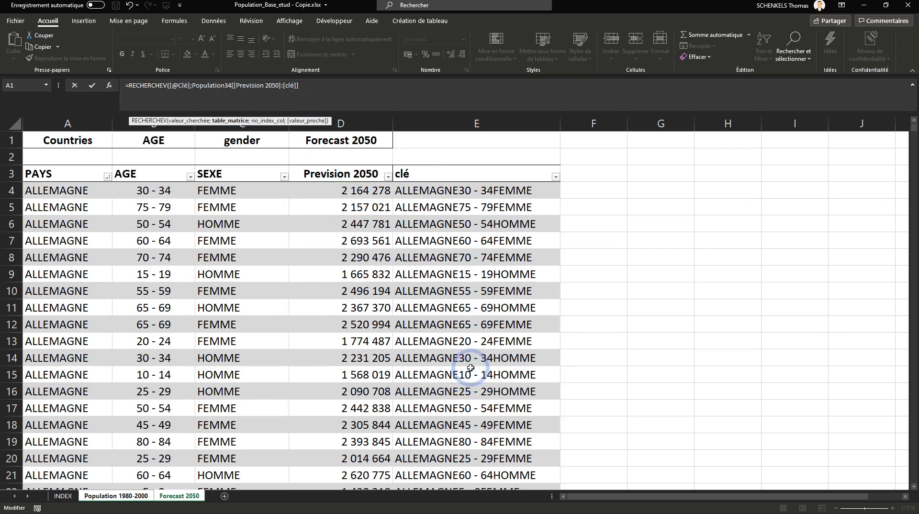
pyautogui.press('Escape')
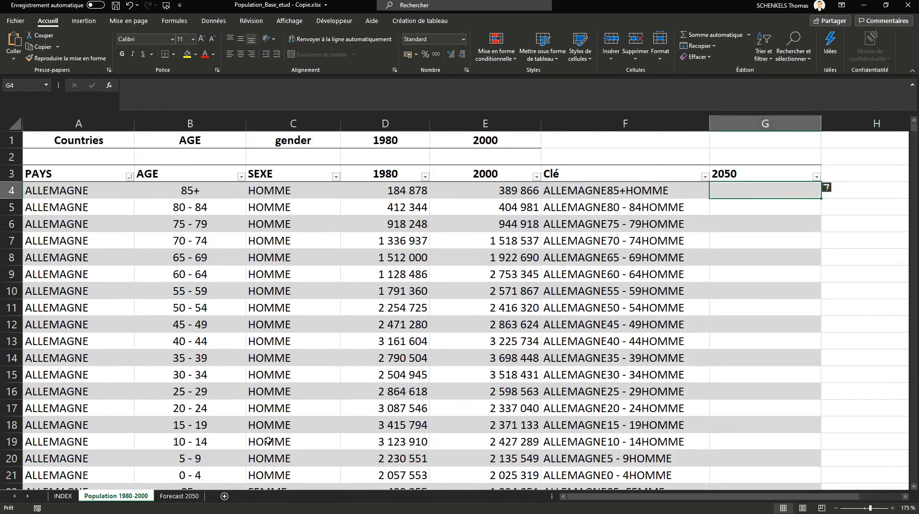
# Step: Move the clé column in front of Prevision 2050 on the Forecast 2050 sheet and widen column D
pyautogui.click(182, 498)
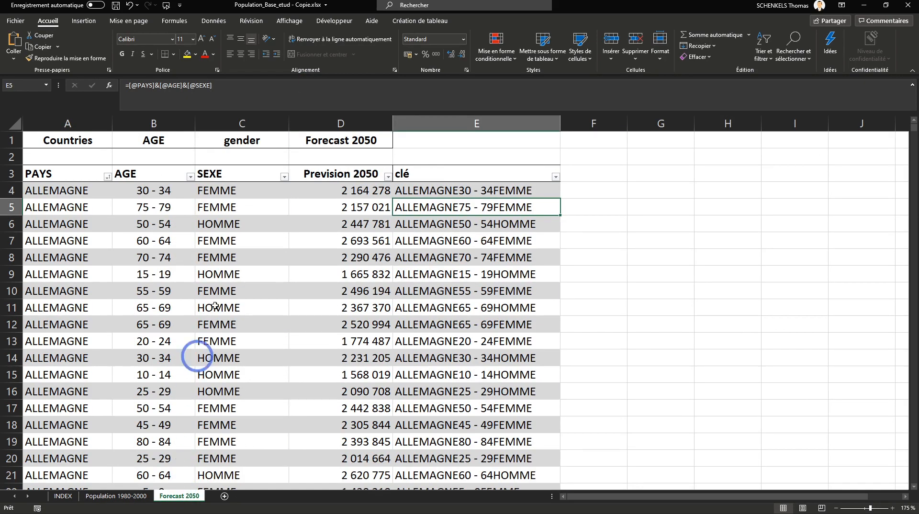
pyautogui.click(441, 166)
pyautogui.click(441, 166)
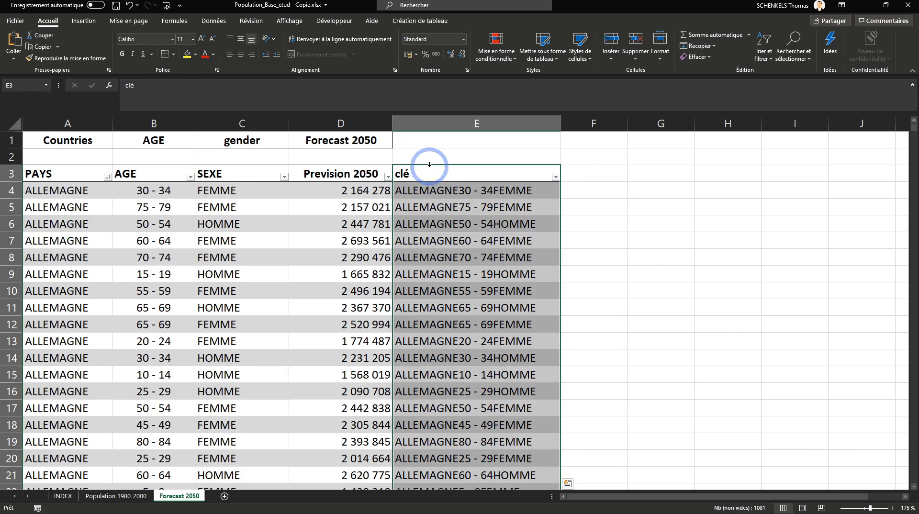
pyautogui.moveTo(427, 166); pyautogui.dragTo(299, 171)
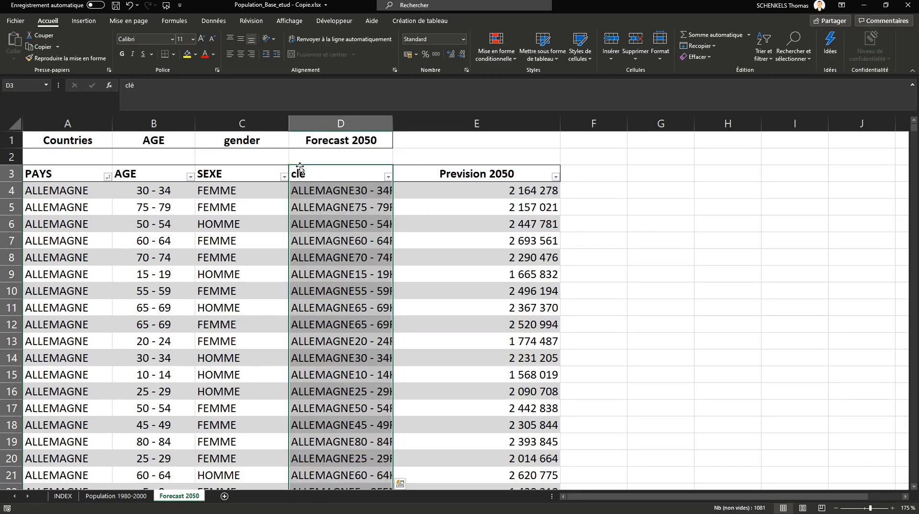
pyautogui.moveTo(393, 123); pyautogui.dragTo(420, 120)
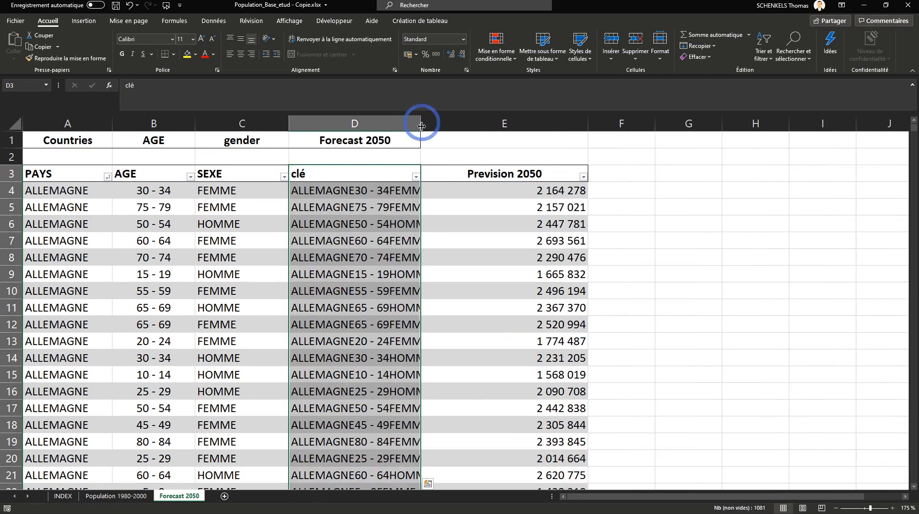
pyautogui.click(116, 496)
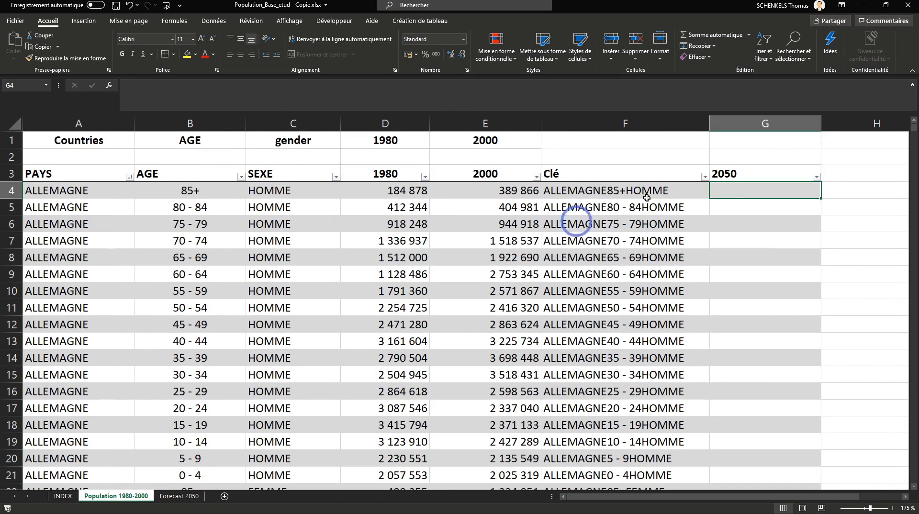
pyautogui.write('=rech')
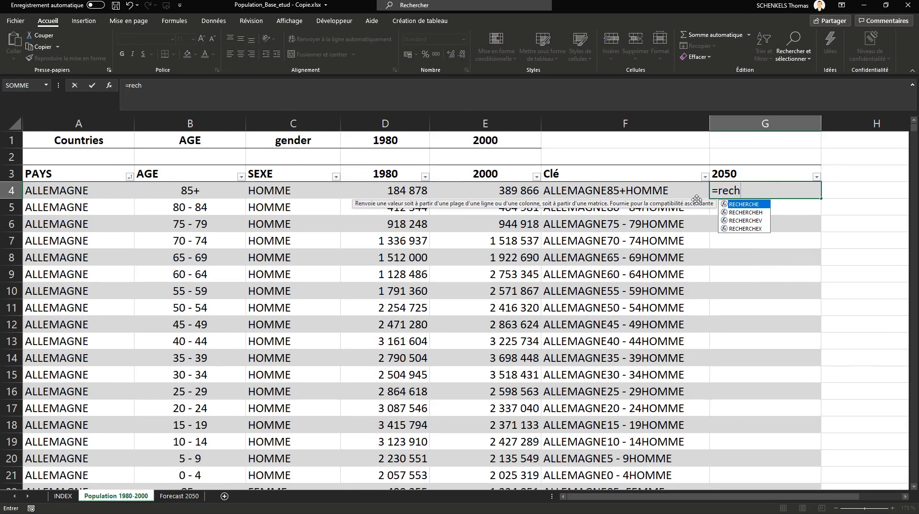
pyautogui.press('Down')
pyautogui.press('Down')
pyautogui.press('Down')
pyautogui.write('h')
pyautogui.press('Up')
pyautogui.press('Tab')
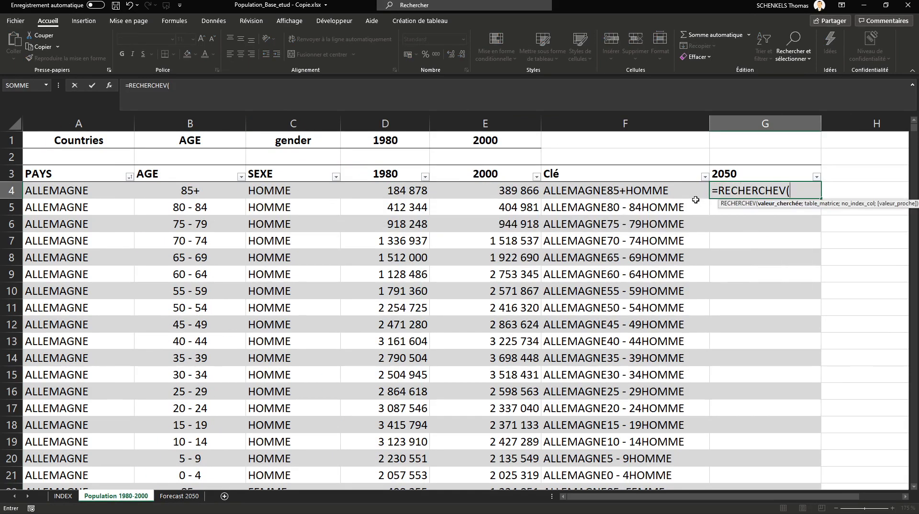
pyautogui.click(589, 189)
pyautogui.write(';')
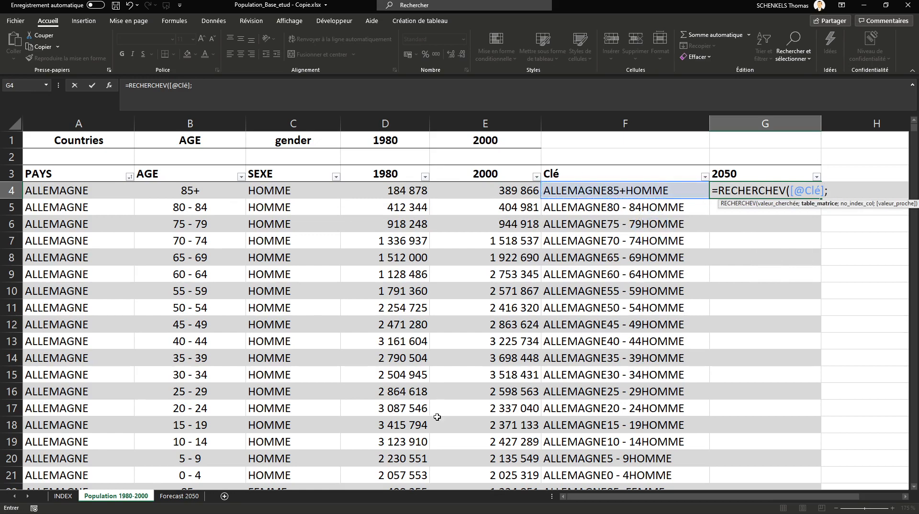
# Step: Complete the lookup with Population34[[clé]:[Prevision 2050]] as the table, column index 2 and match type 0, filling the 2050 column
pyautogui.click(189, 496)
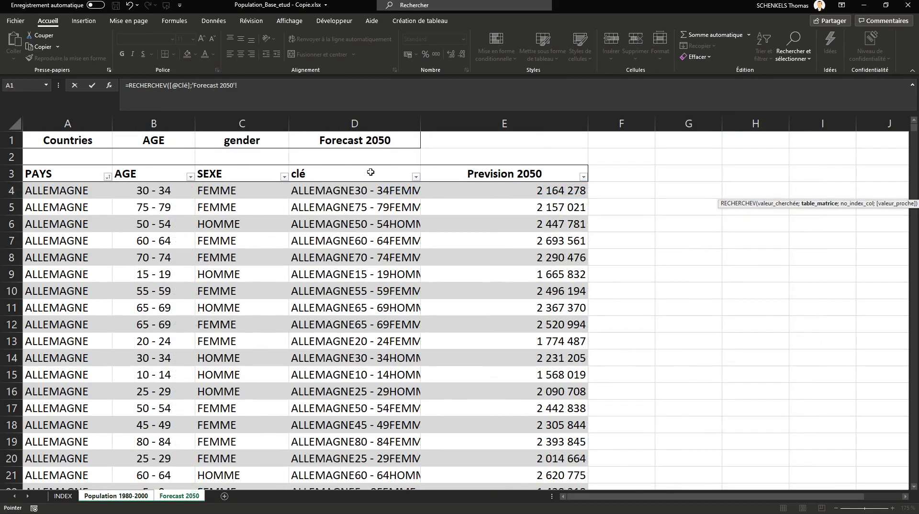
pyautogui.click(372, 166)
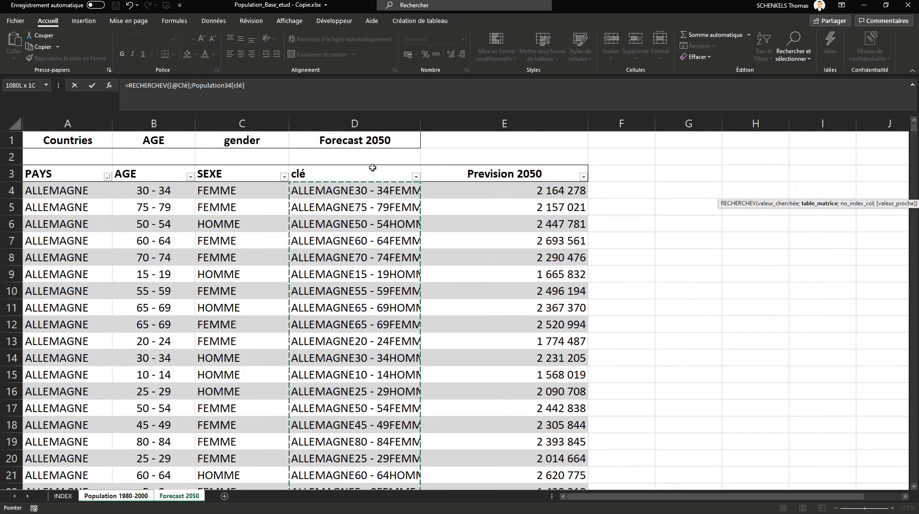
pyautogui.moveTo(374, 168); pyautogui.dragTo(503, 165)
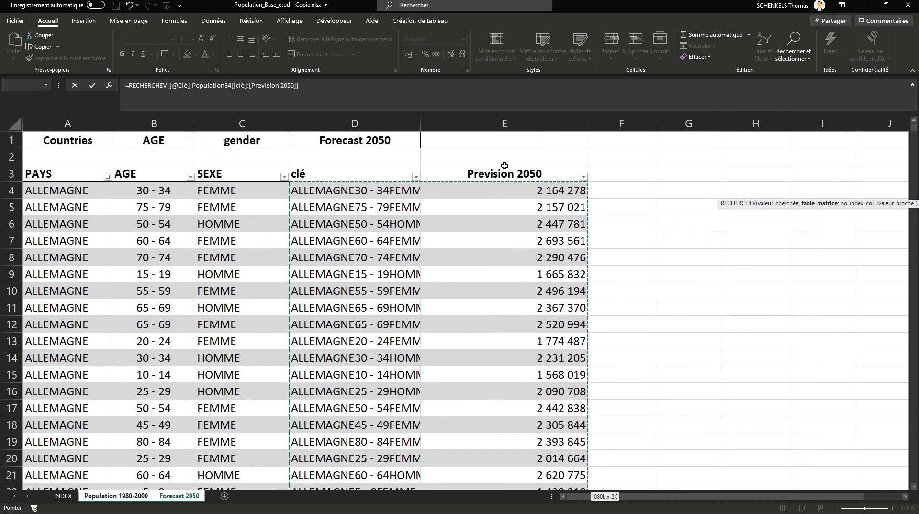
pyautogui.click(316, 87)
pyautogui.write(';2;0')
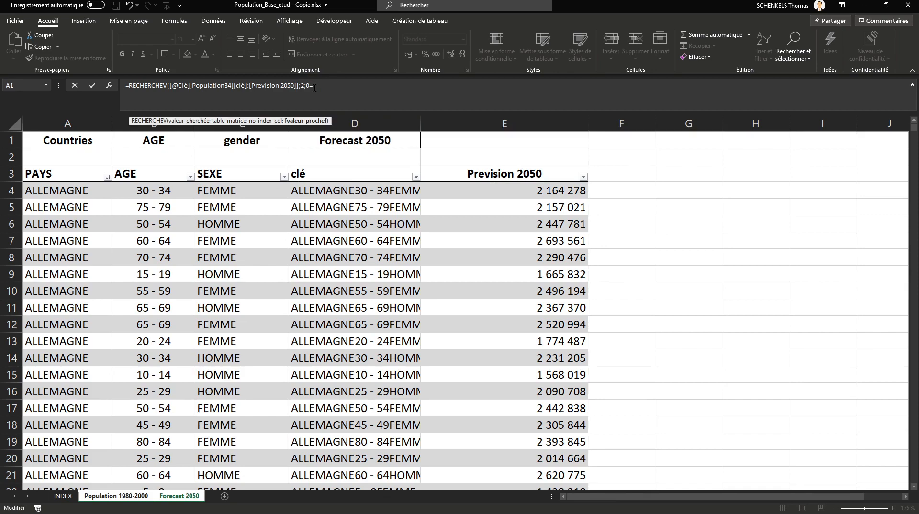
pyautogui.write(')')
pyautogui.press('Return')
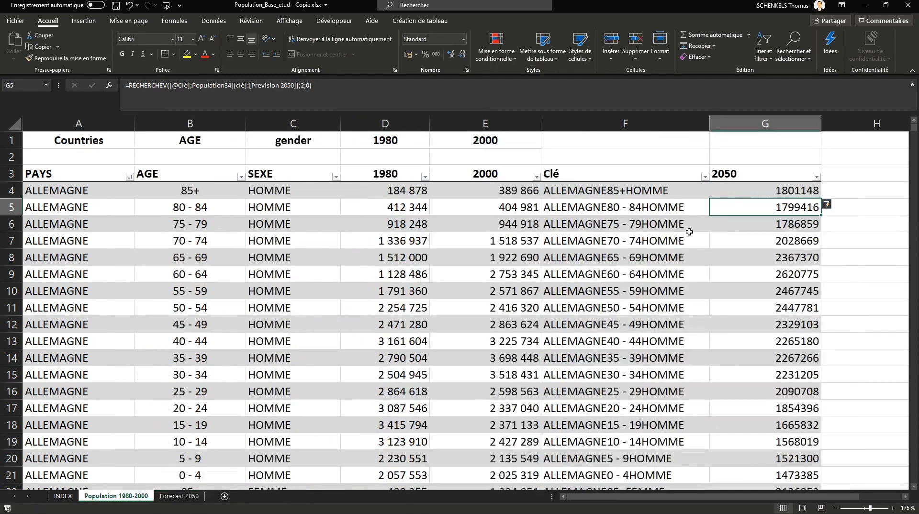
pyautogui.click(750, 191)
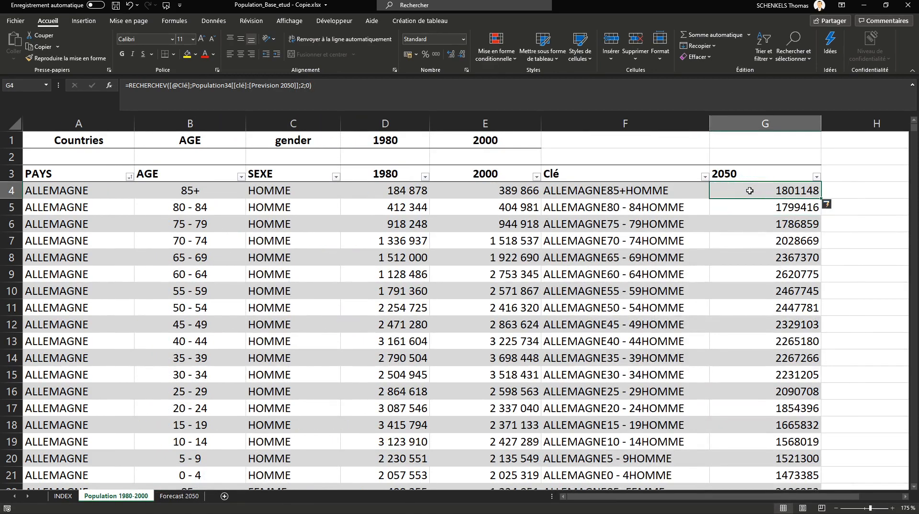
# Step: Add a column headed Rx in H3 of the Population 1980-2000 sheet
pyautogui.click(839, 178)
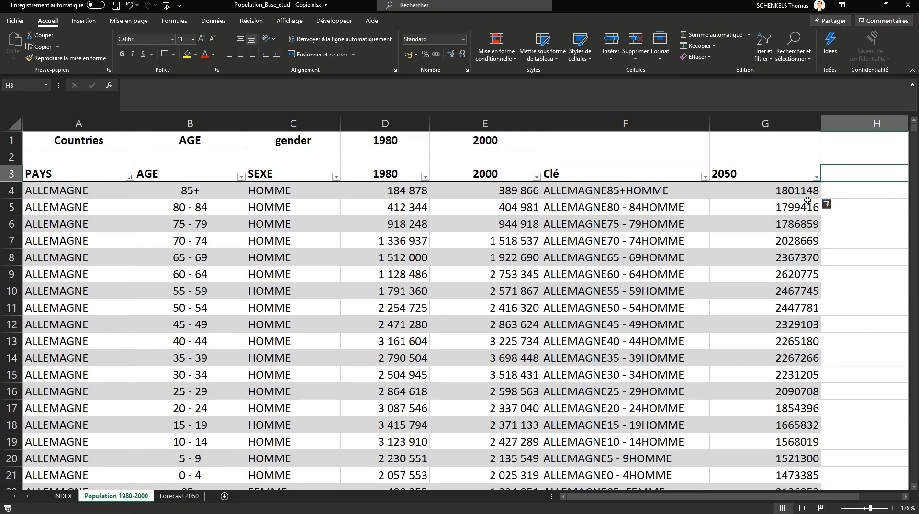
pyautogui.write('Rx')
pyautogui.press('Return')
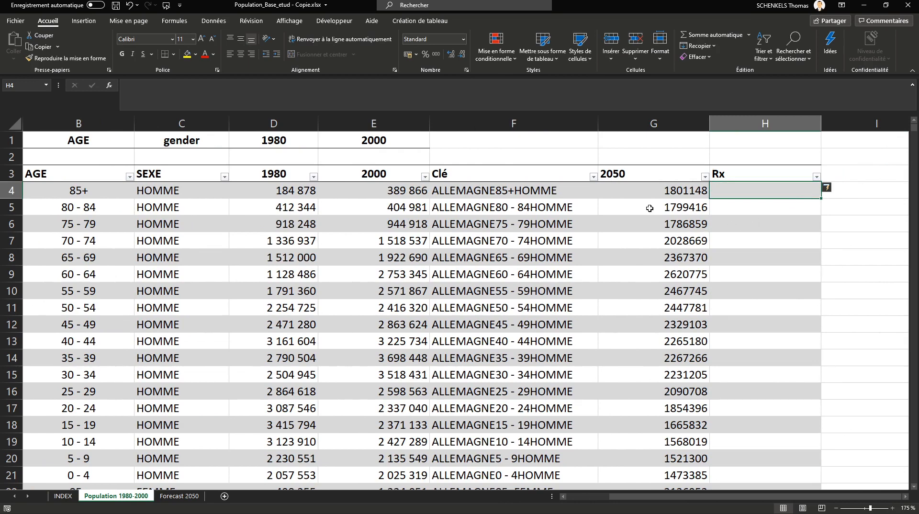
pyautogui.write('=rech')
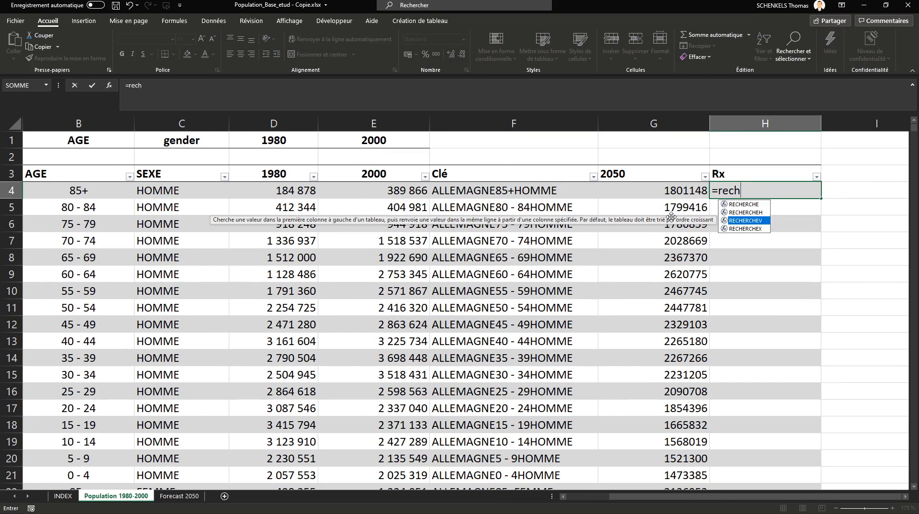
pyautogui.press('Down')
pyautogui.press('Tab')
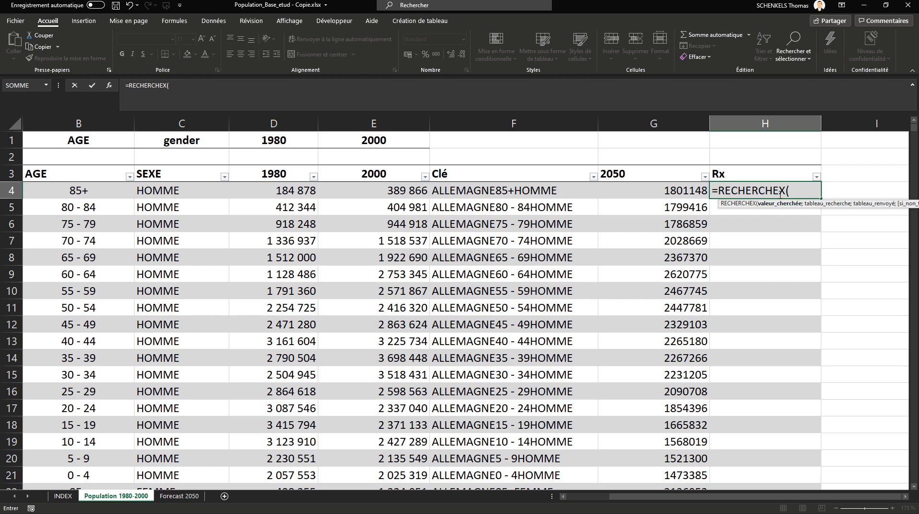
pyautogui.click(532, 191)
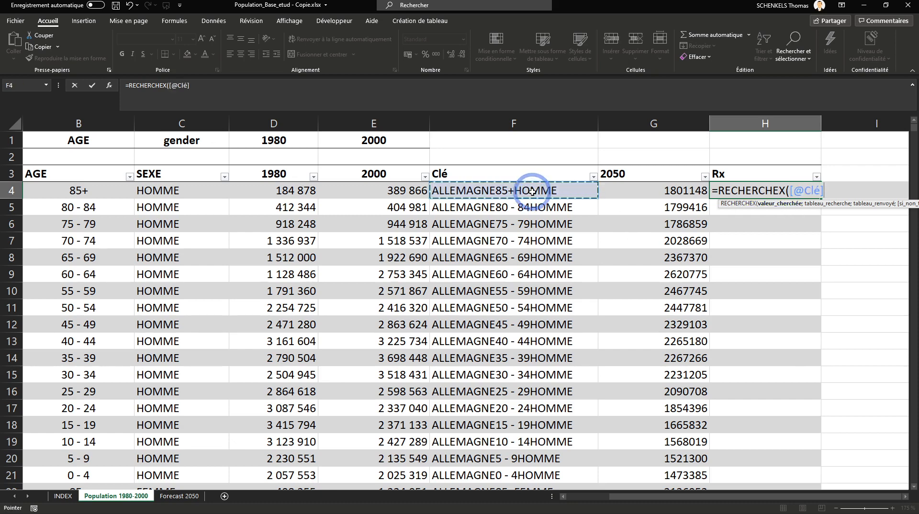
pyautogui.write(';')
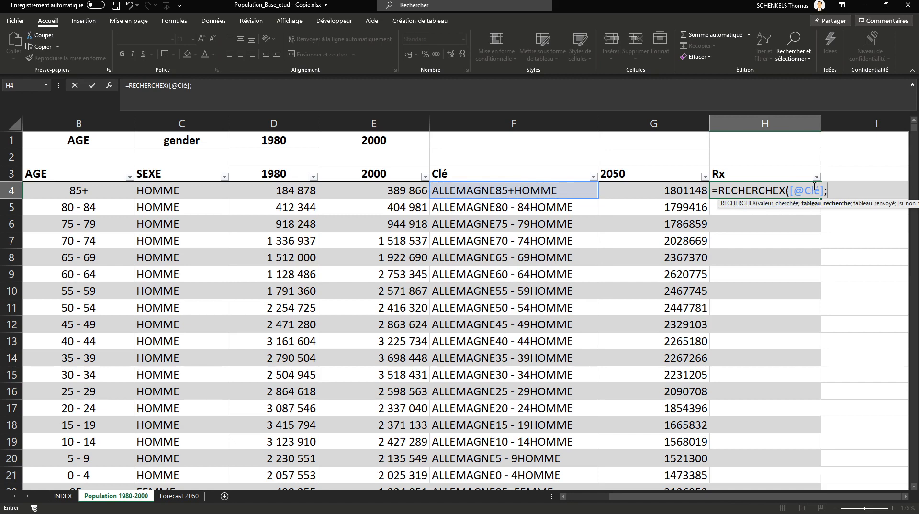
# Step: Complete the RECHERCHEX with Population34[clé] as the lookup array and Population34[Prevision 2050] as the return array, filling the Rx column
pyautogui.click(179, 496)
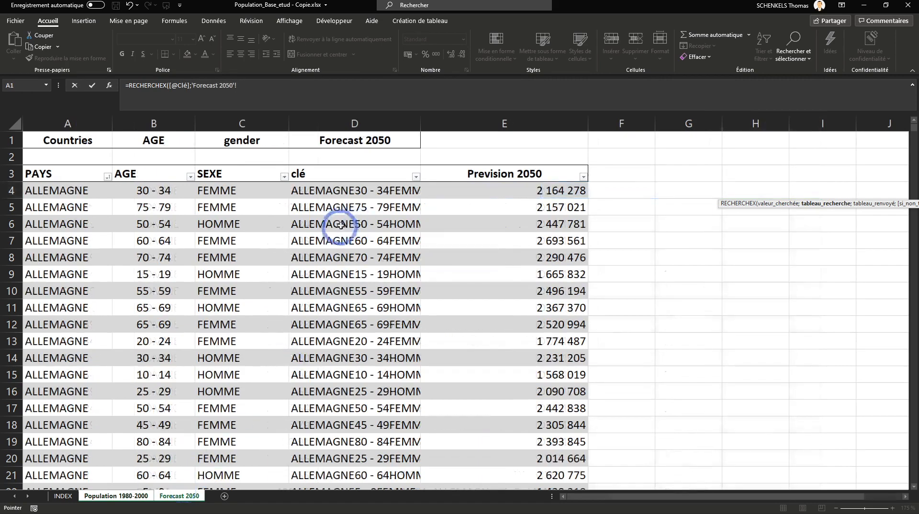
pyautogui.click(378, 164)
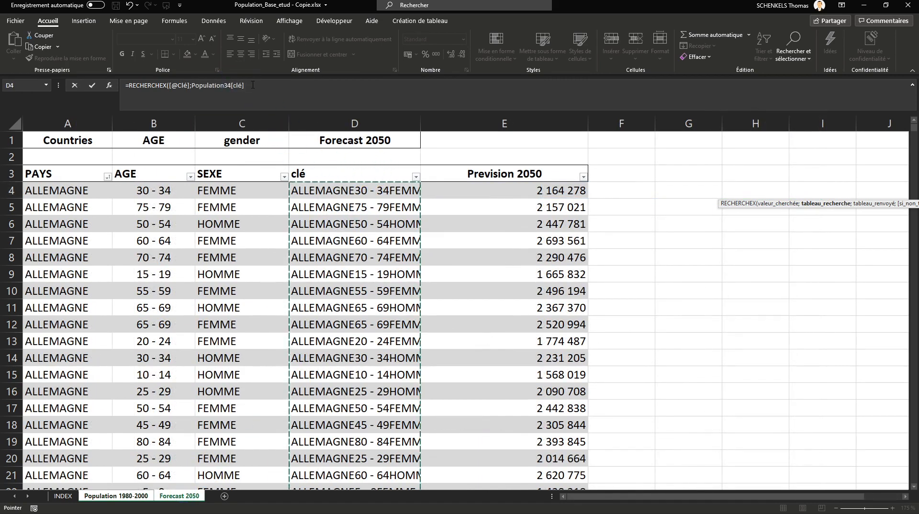
pyautogui.write(';')
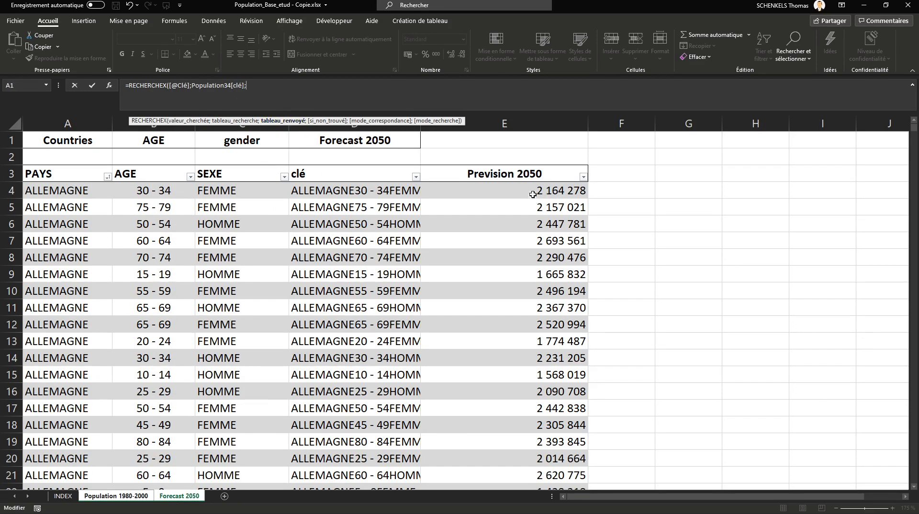
pyautogui.click(537, 165)
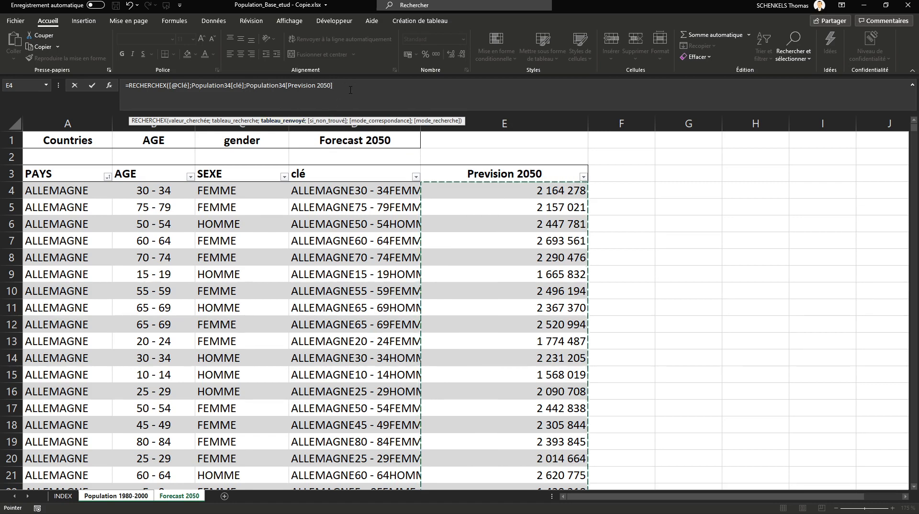
pyautogui.write(')')
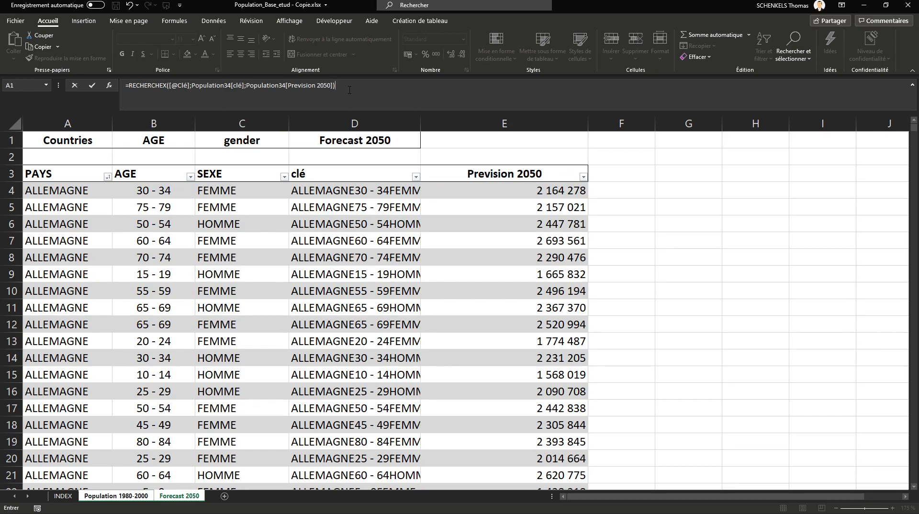
pyautogui.press('Return')
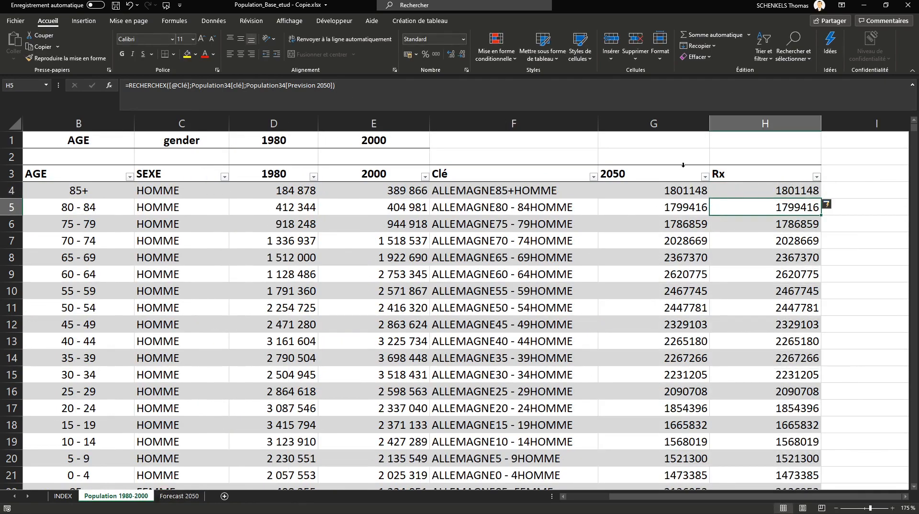
pyautogui.click(775, 193)
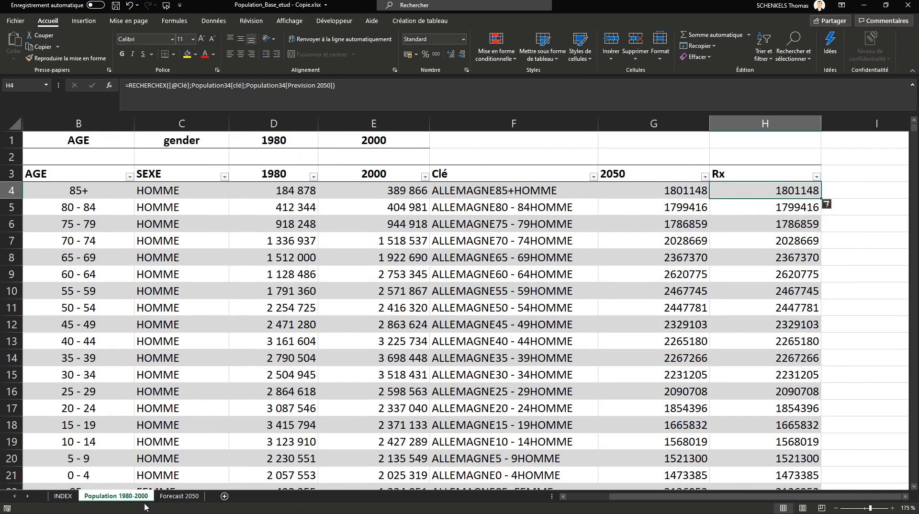
# Step: Move the clé column behind Prevision 2050 on the Forecast 2050 sheet and check the 2050 and Rx lookups on the Population 1980-2000 sheet
pyautogui.click(179, 496)
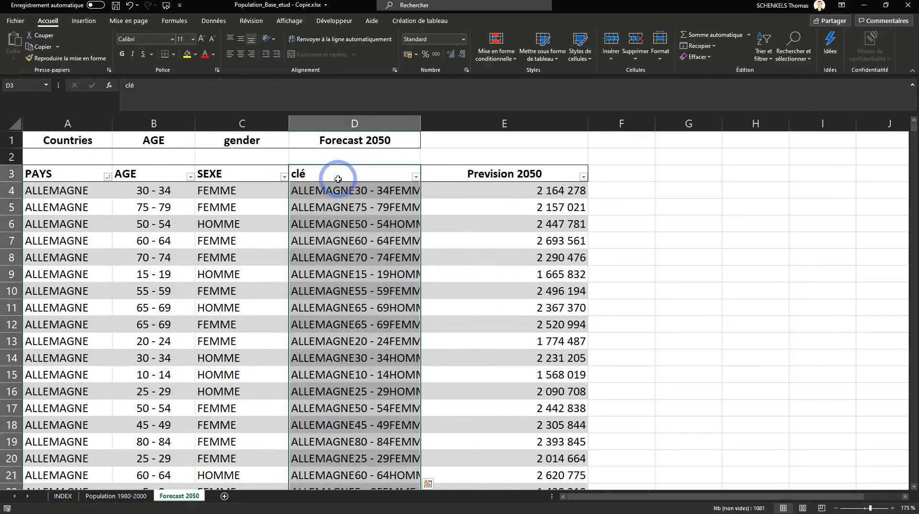
pyautogui.moveTo(361, 168); pyautogui.dragTo(548, 170)
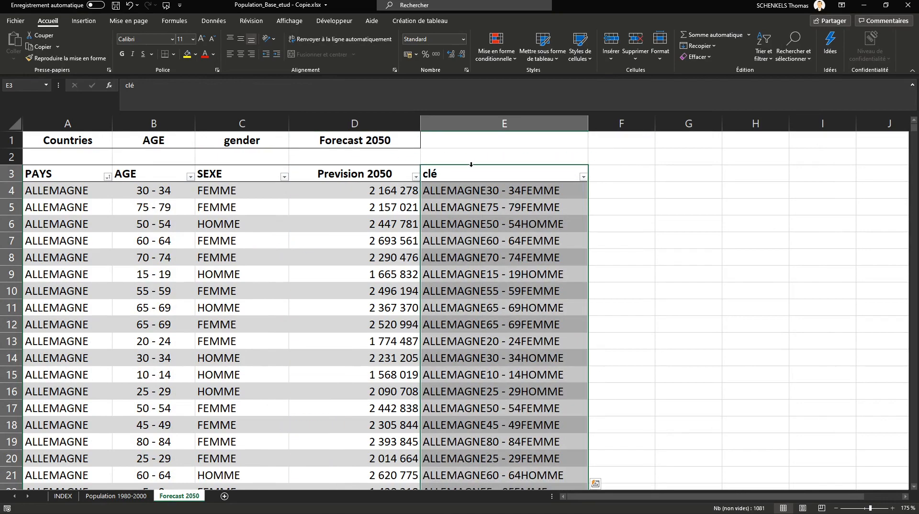
pyautogui.click(127, 497)
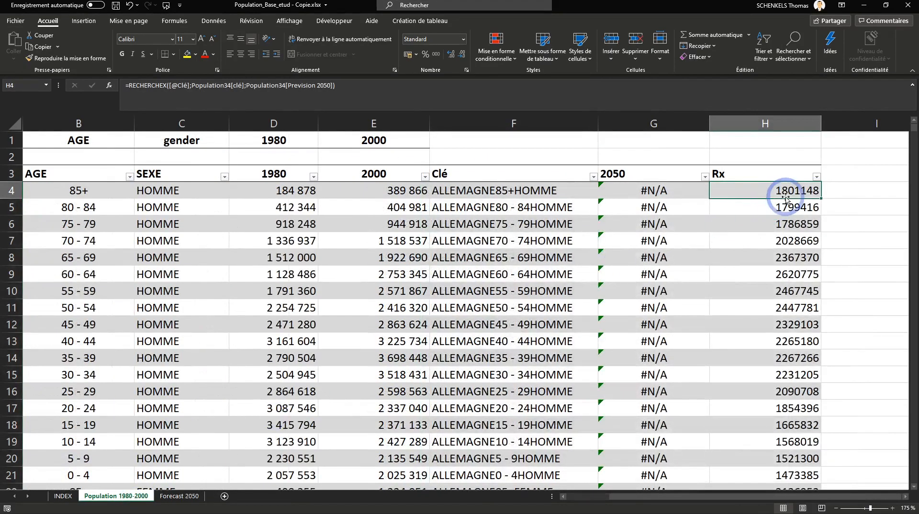
pyautogui.click(660, 189)
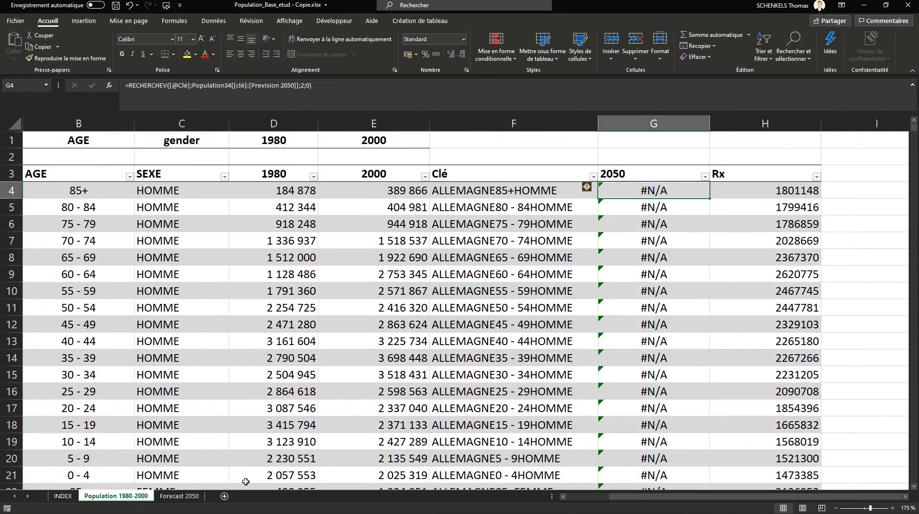
# Step: Try moving the clé column out of the forecast table to H3, check both lookup columns, and undo the move
pyautogui.click(180, 497)
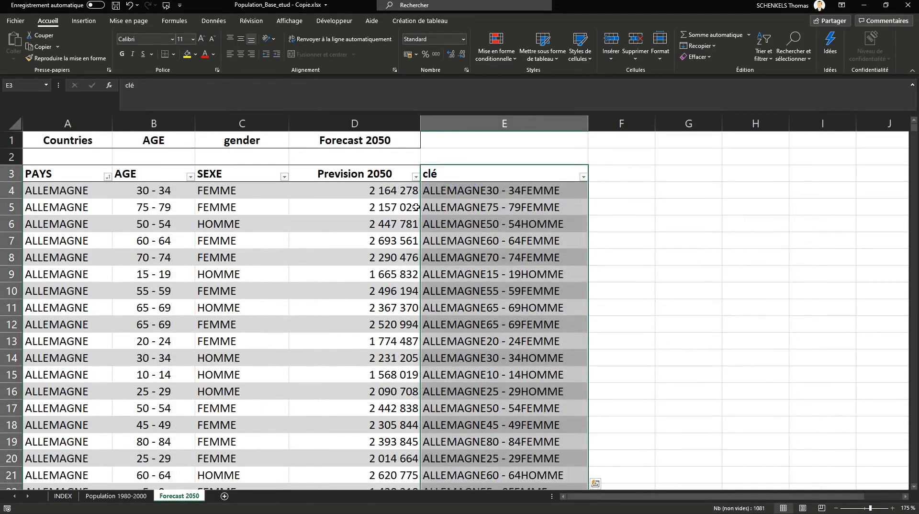
pyautogui.moveTo(421, 206); pyautogui.dragTo(706, 244)
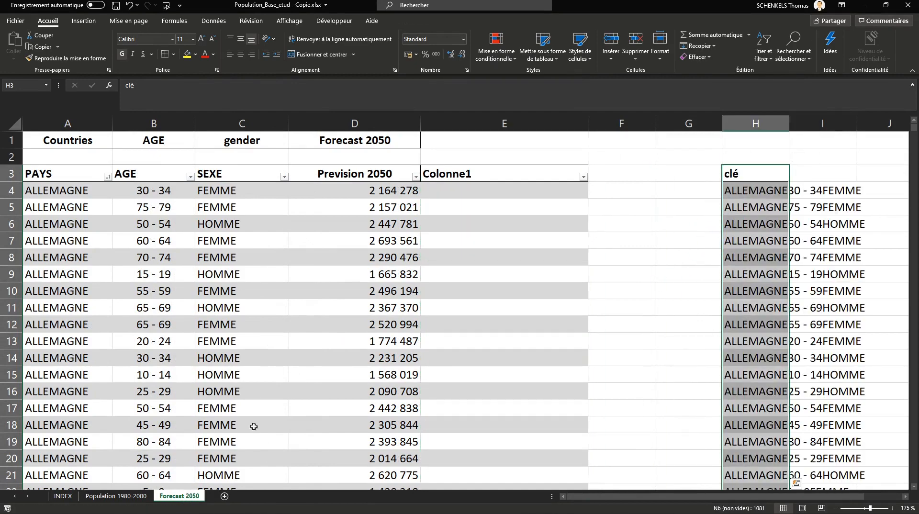
pyautogui.click(117, 496)
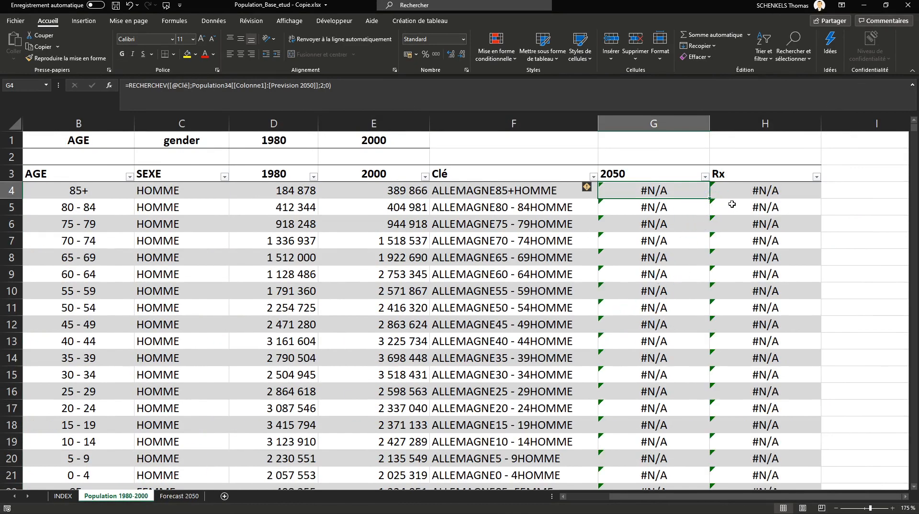
pyautogui.hotkey('ctrl', 'z')
# Step: Move the clé column between PAYS and AGE on the Forecast 2050 sheet and inspect the lookup formulas in G4 and H4
pyautogui.moveTo(427, 167); pyautogui.dragTo(206, 173)
pyautogui.click(517, 171)
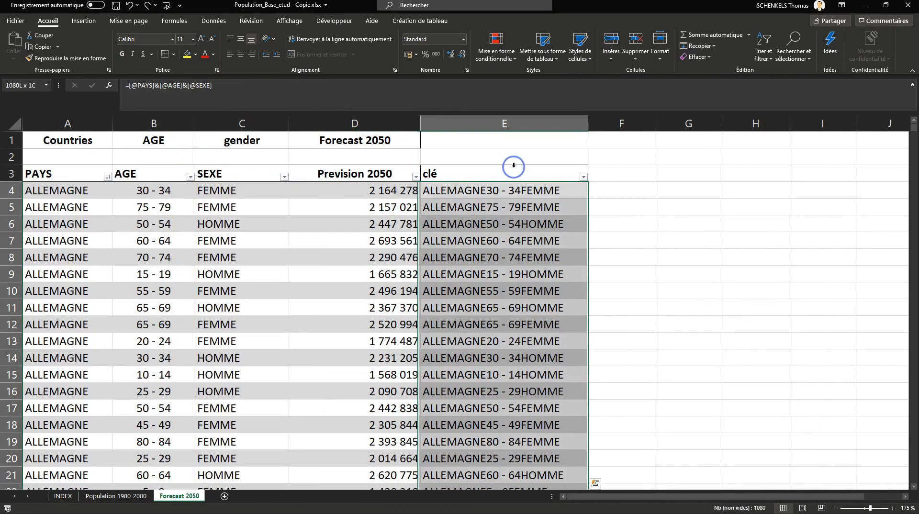
pyautogui.moveTo(513, 168); pyautogui.dragTo(92, 189)
pyautogui.click(130, 500)
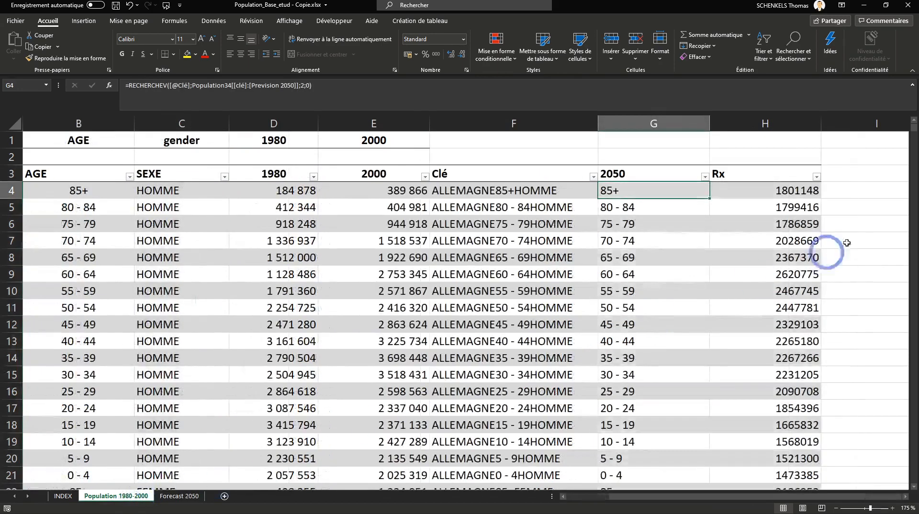
pyautogui.doubleClick(627, 194)
pyautogui.press('Escape')
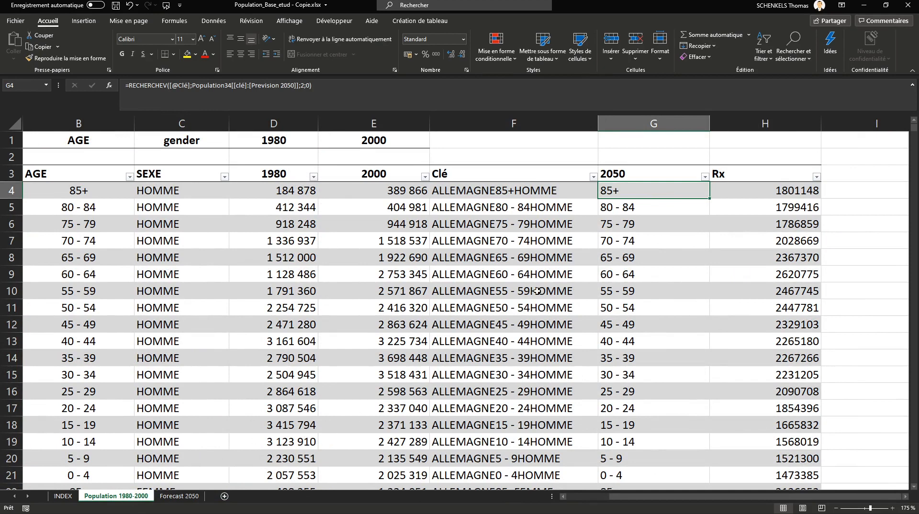
pyautogui.click(743, 196)
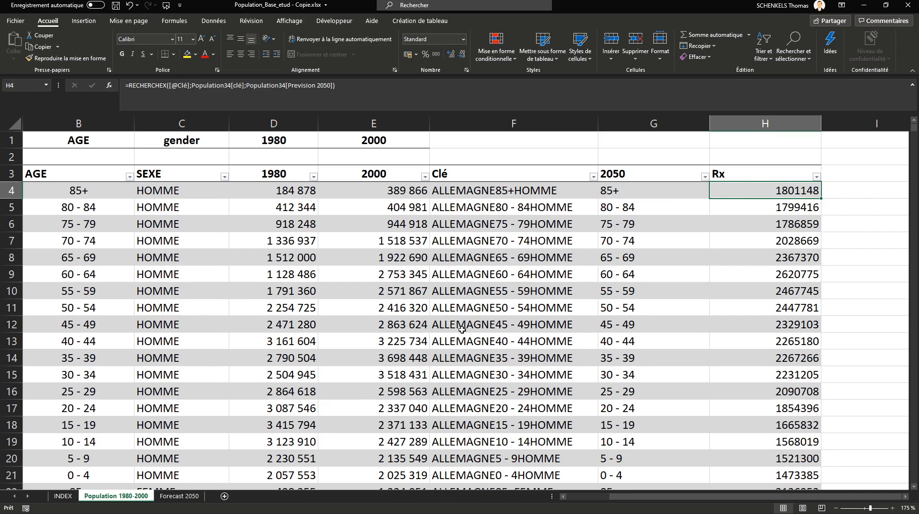
# Step: Move the clé column back directly in front of Prevision 2050 on the Forecast 2050 sheet and return to the Population 1980-2000 sheet
pyautogui.click(179, 496)
pyautogui.click(127, 168)
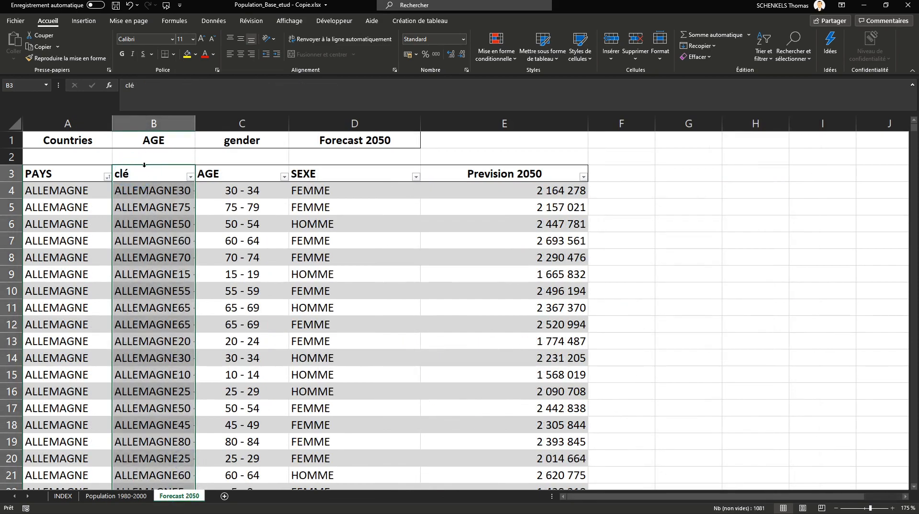
pyautogui.moveTo(144, 169); pyautogui.dragTo(422, 175)
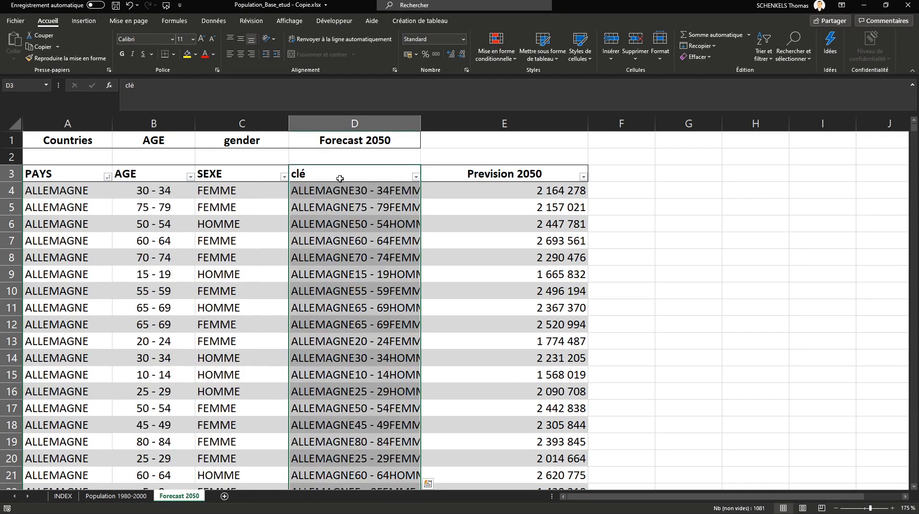
pyautogui.click(115, 496)
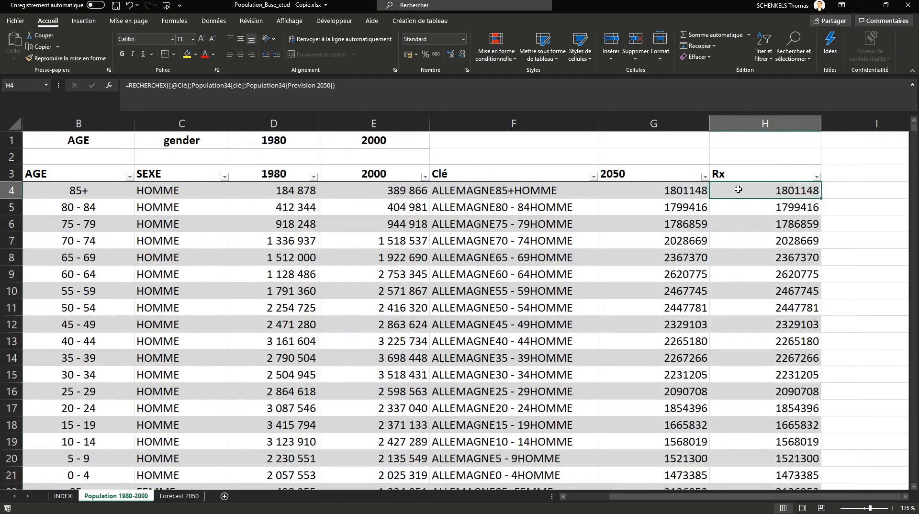